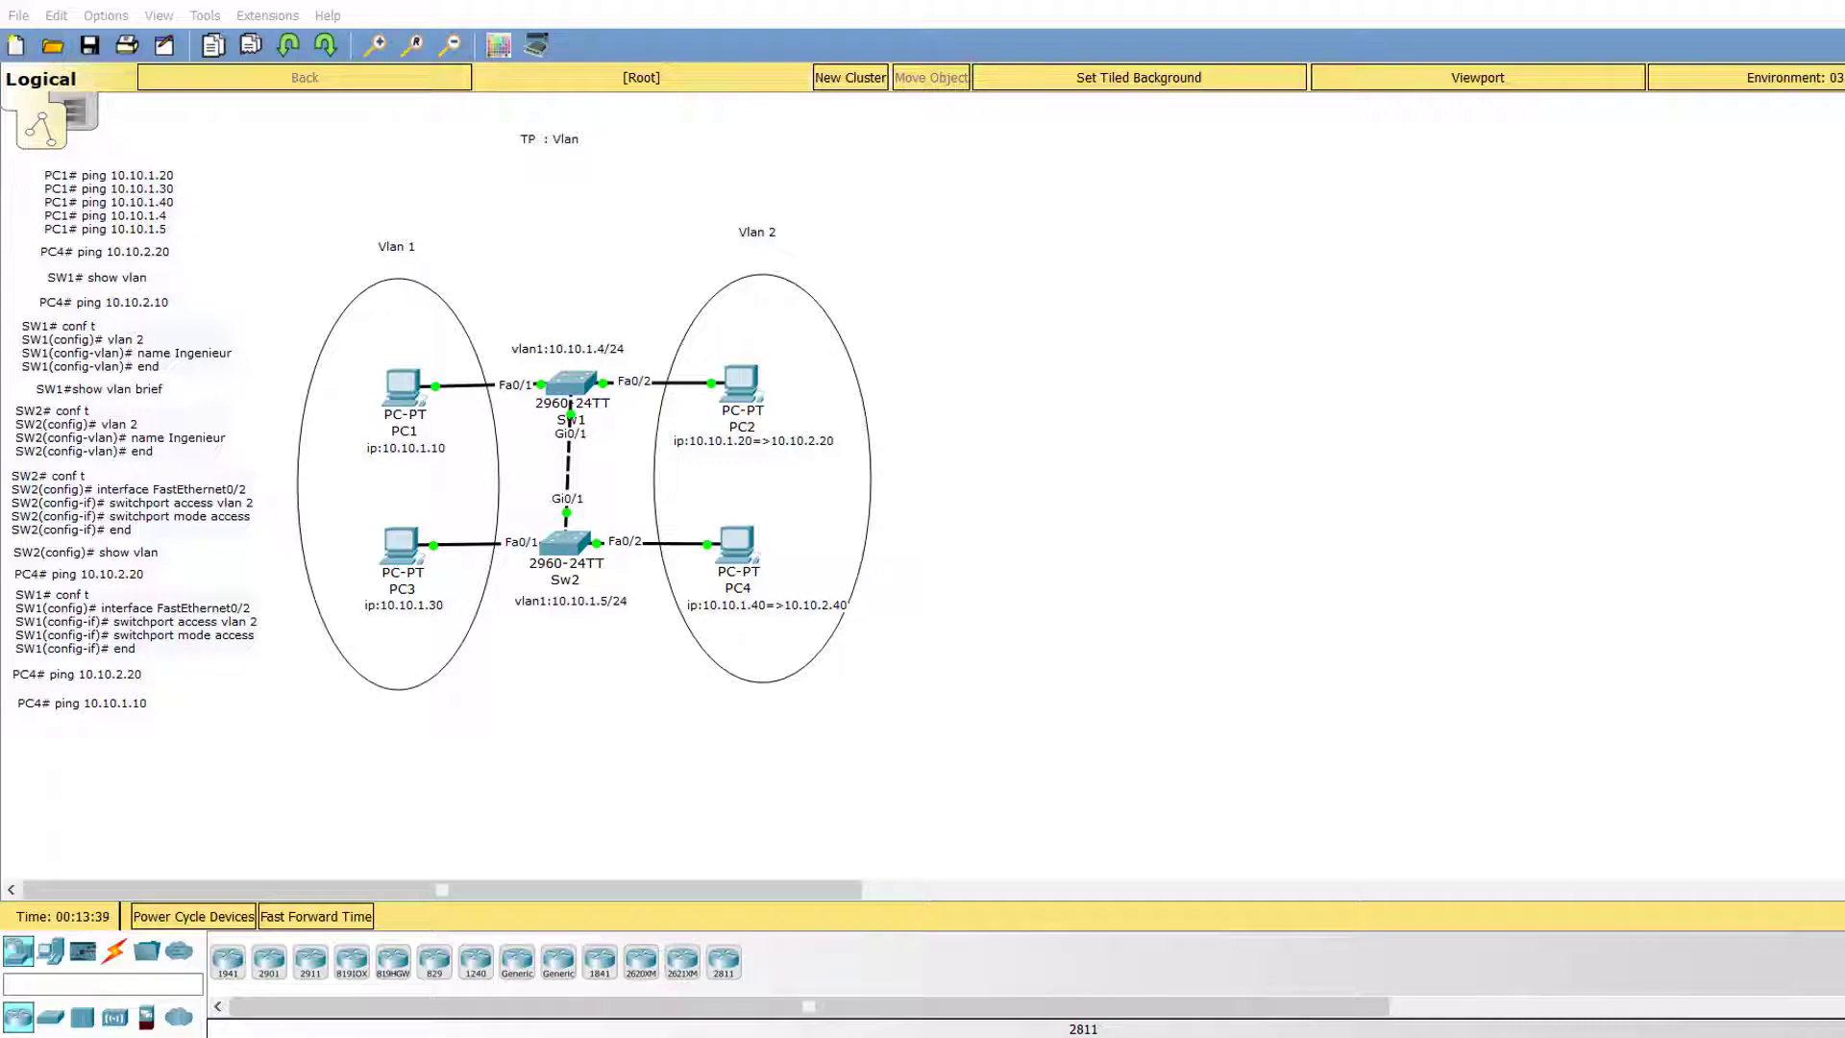
Ping 10.10.1.20 and 10.10.1.30 from PC1's command prompt
click(409, 384)
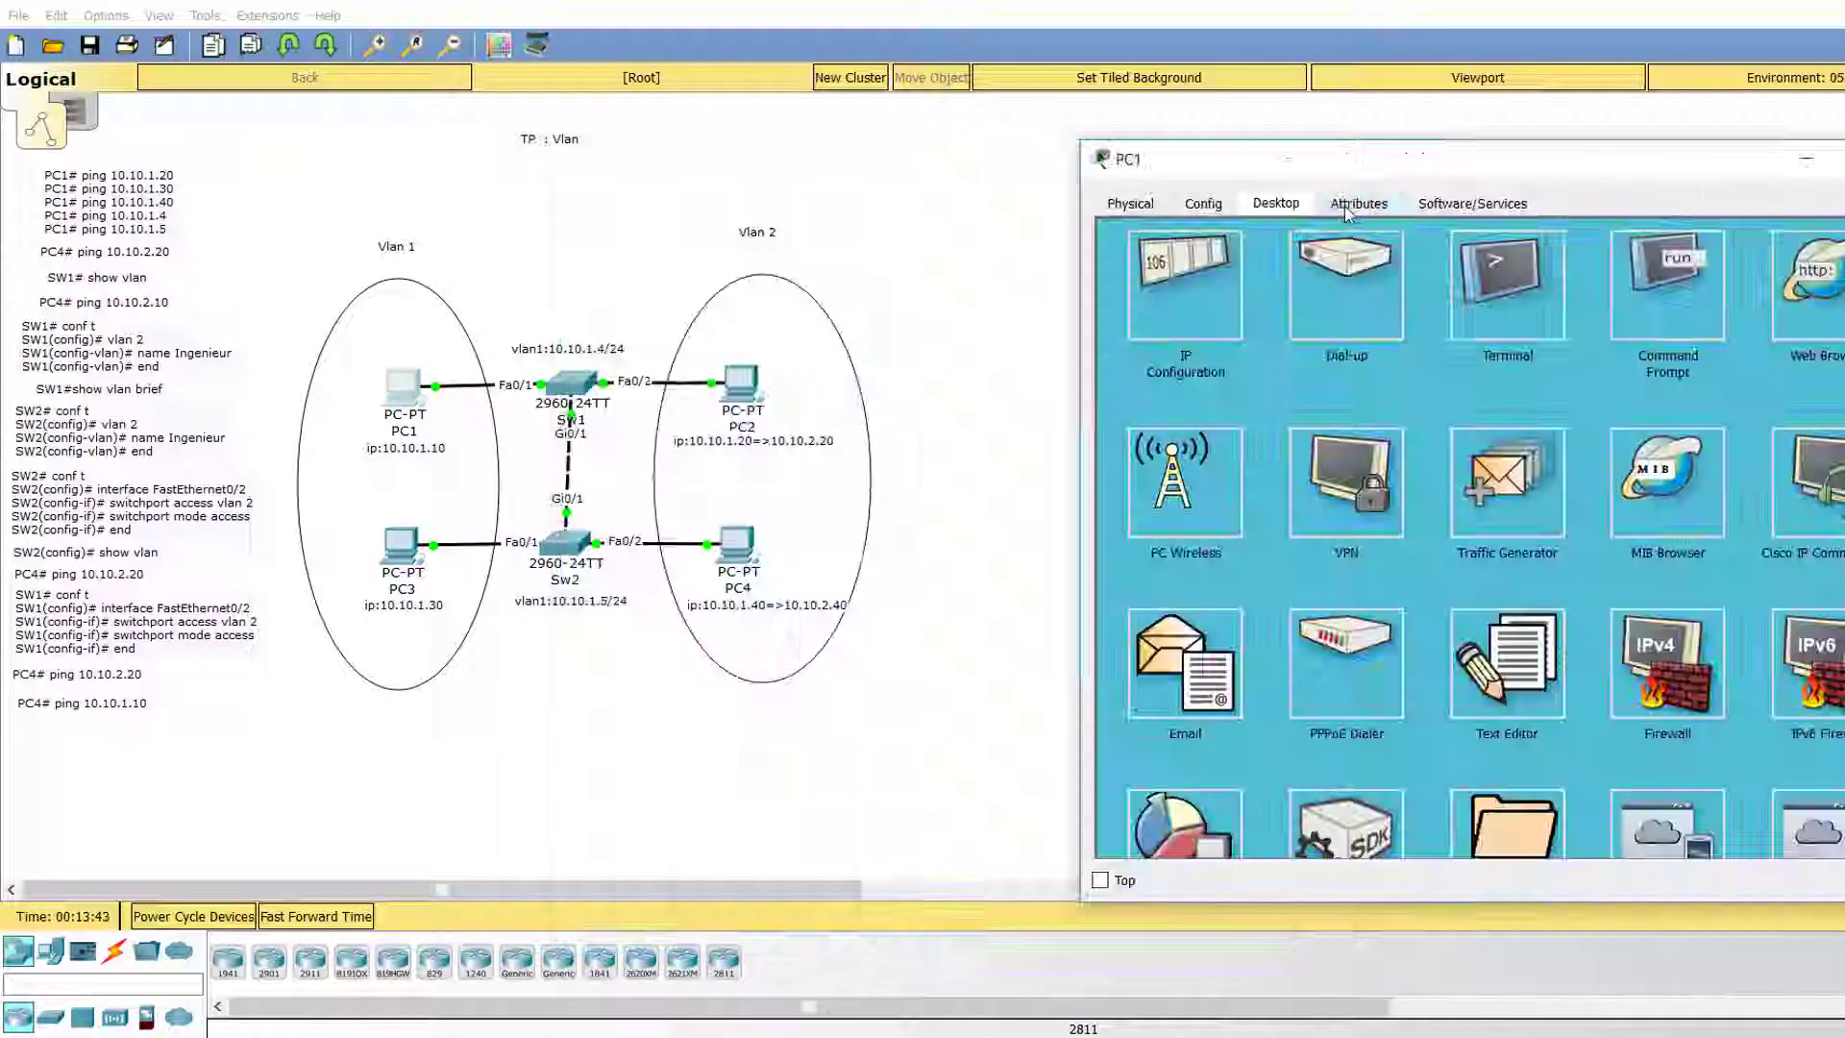
click(1665, 276)
text(ping 10.10.1.20)
key(Return)
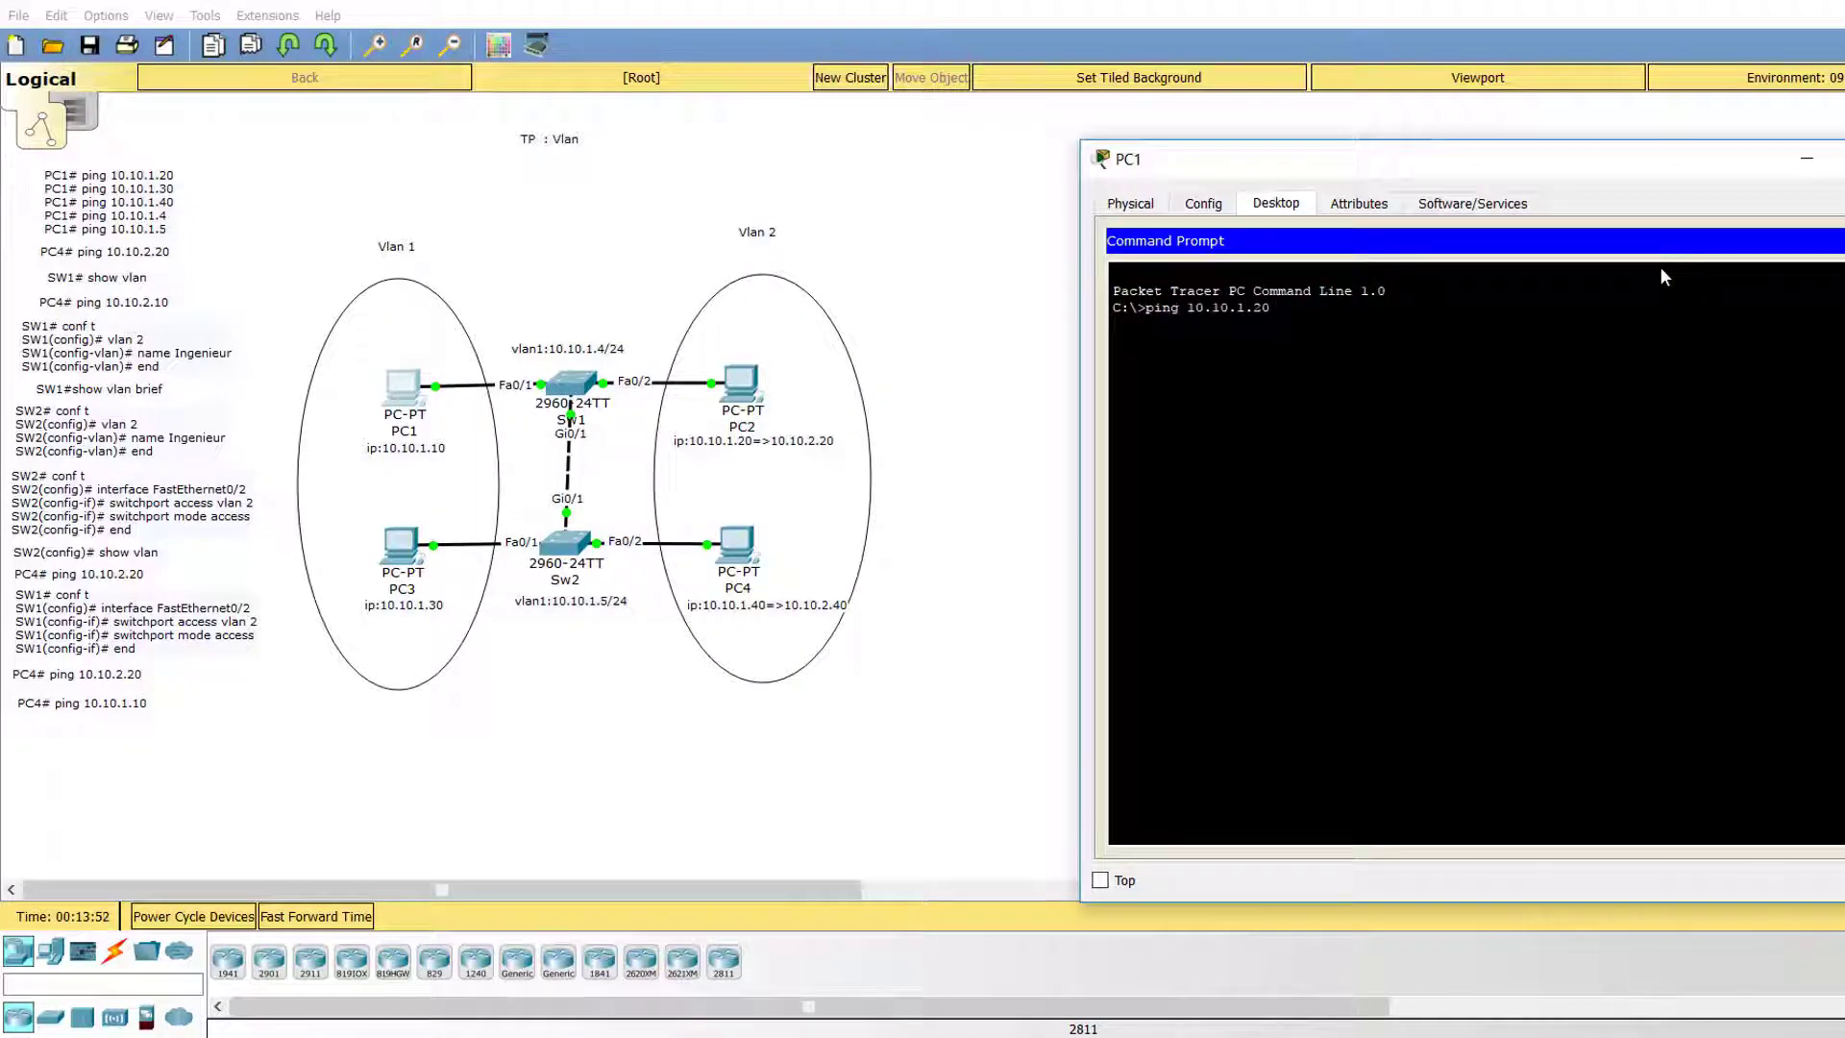
text(ping 10.10.1.30)
key(Return)
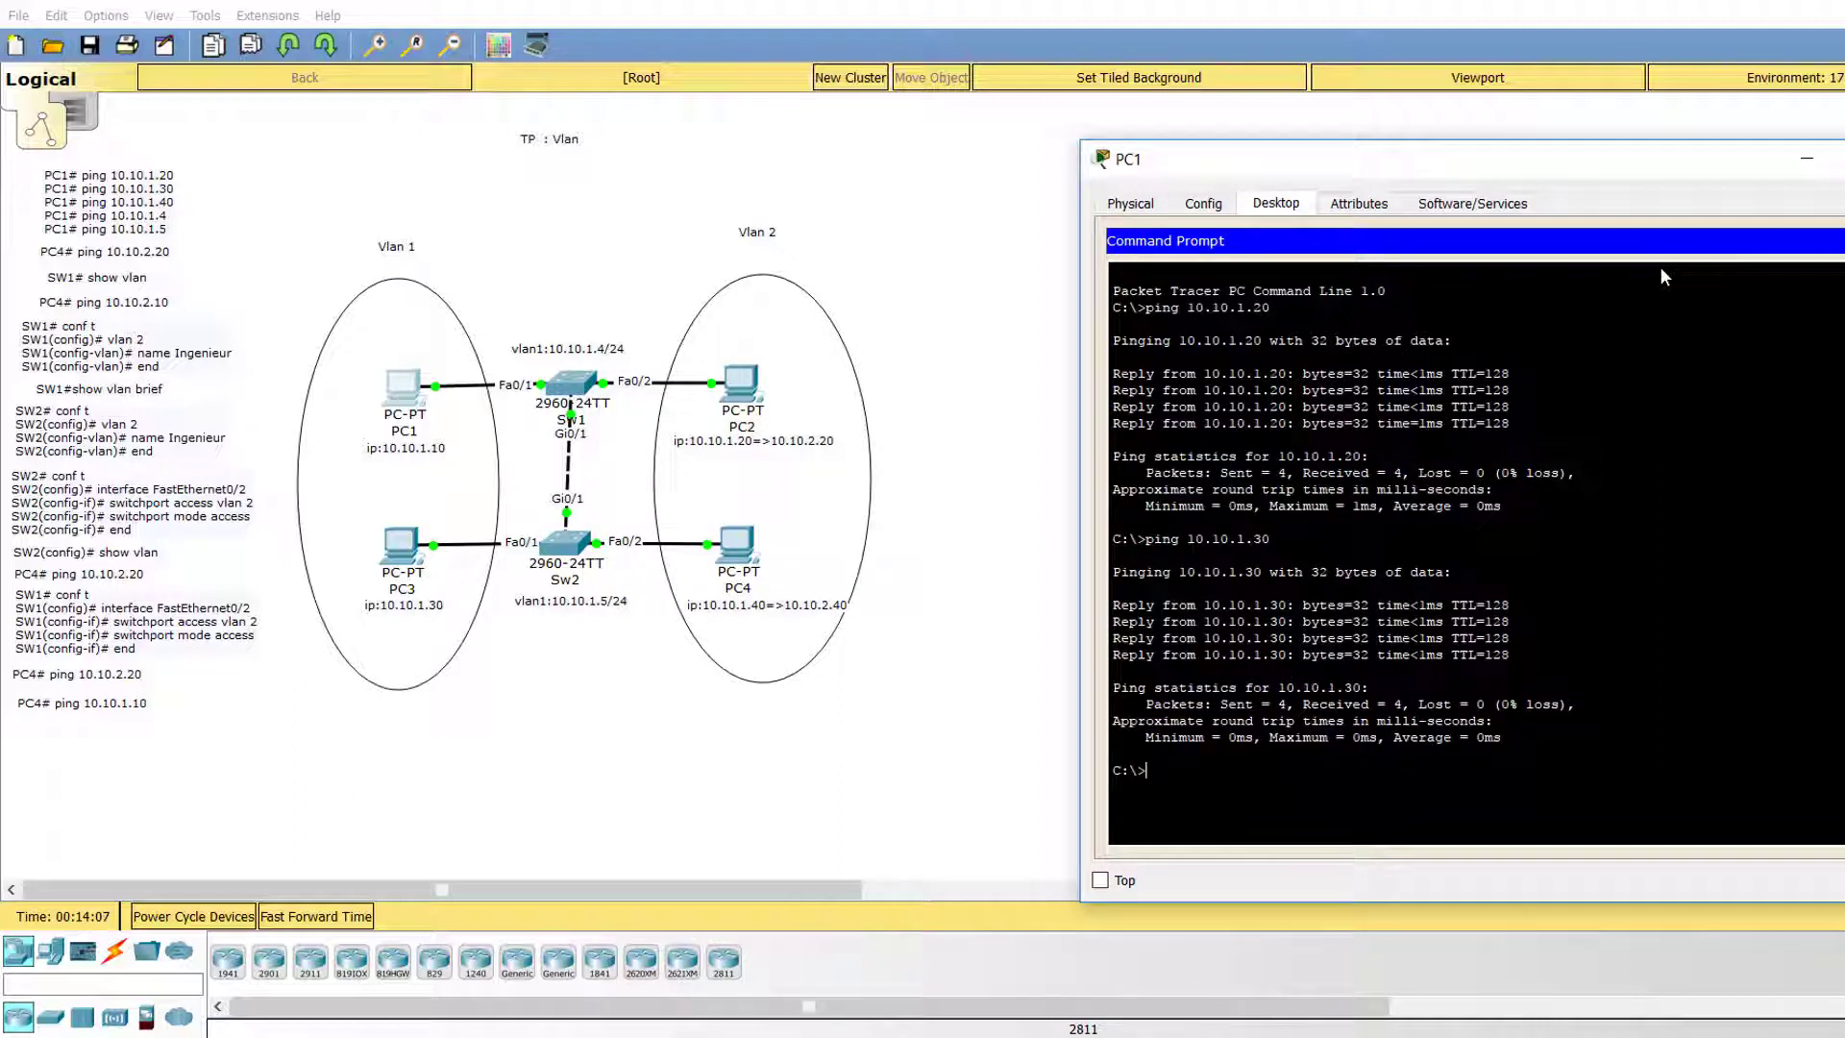
Ping PC4 at 10.10.1.40 from PC1's command prompt
key(Up)
key(BackSpace)
key(BackSpace)
text(40)
key(Return)
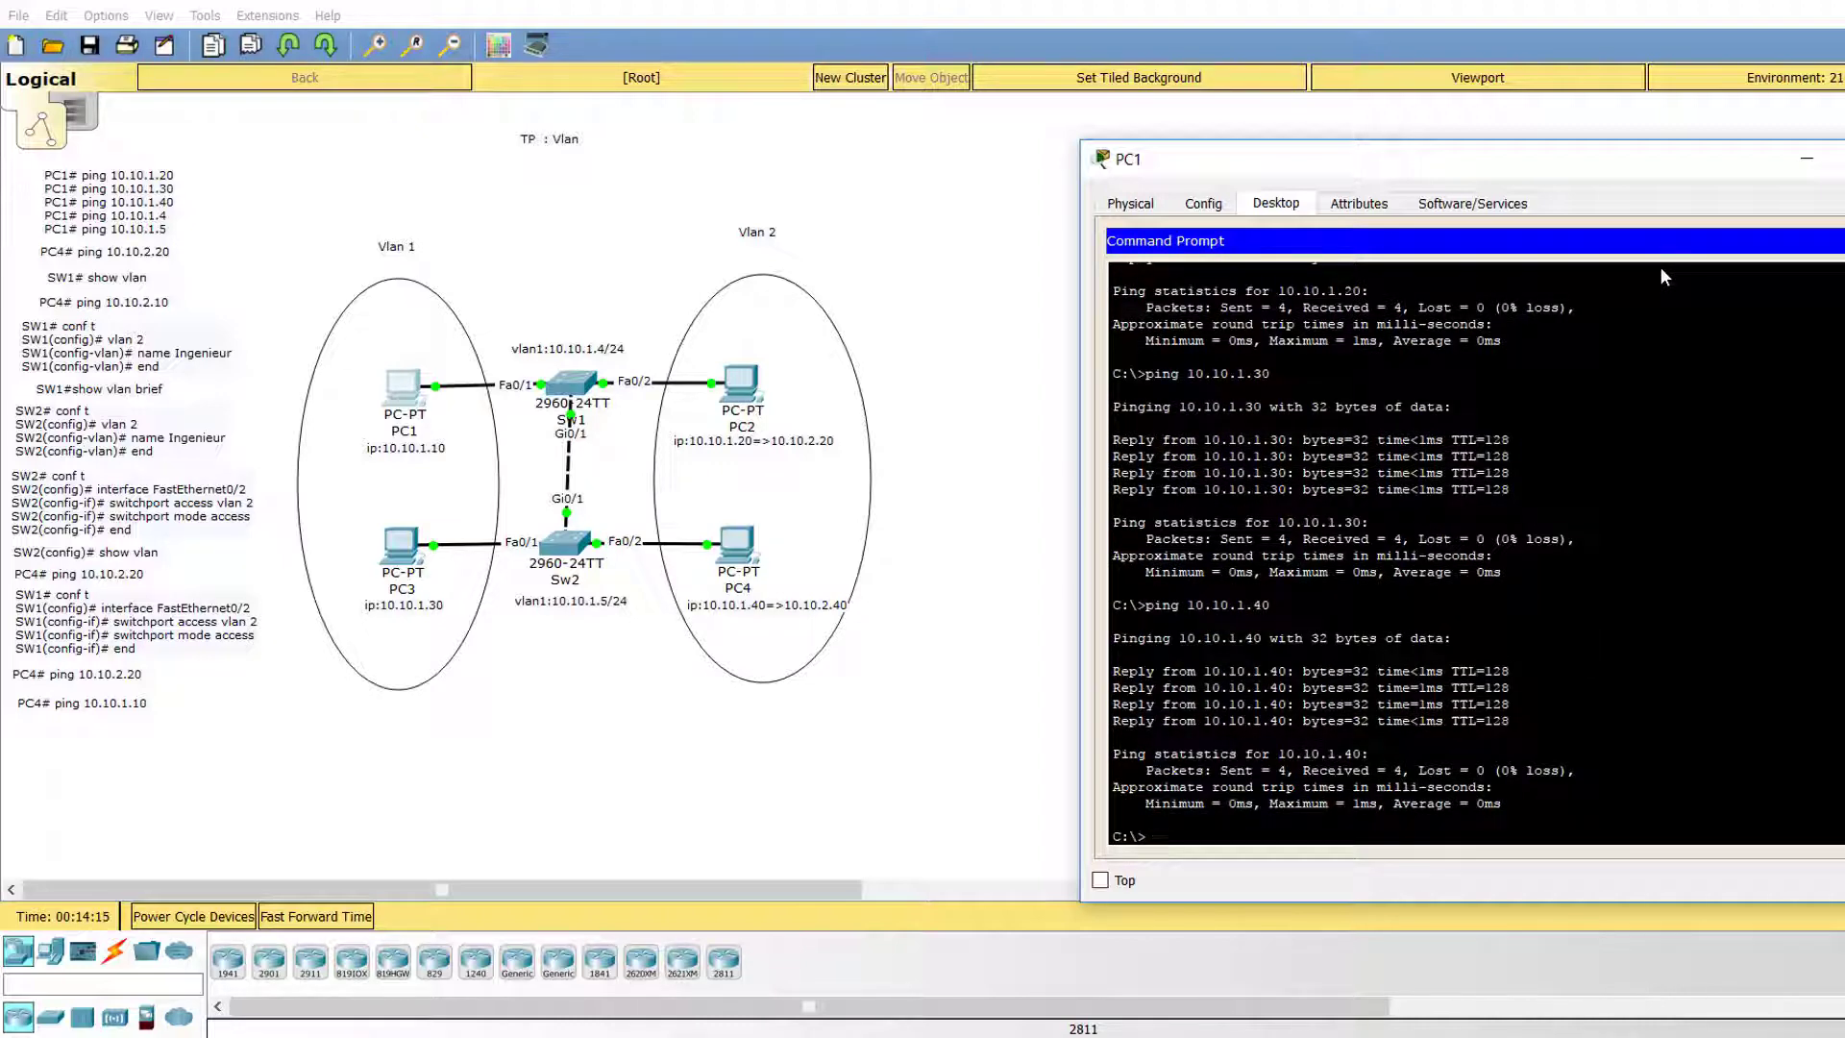
Ping the two switches at 10.10.1.4 and 10.10.1.5 from PC1's command prompt
key(Up)
key(BackSpace)
key(BackSpace)
text(4)
key(Return)
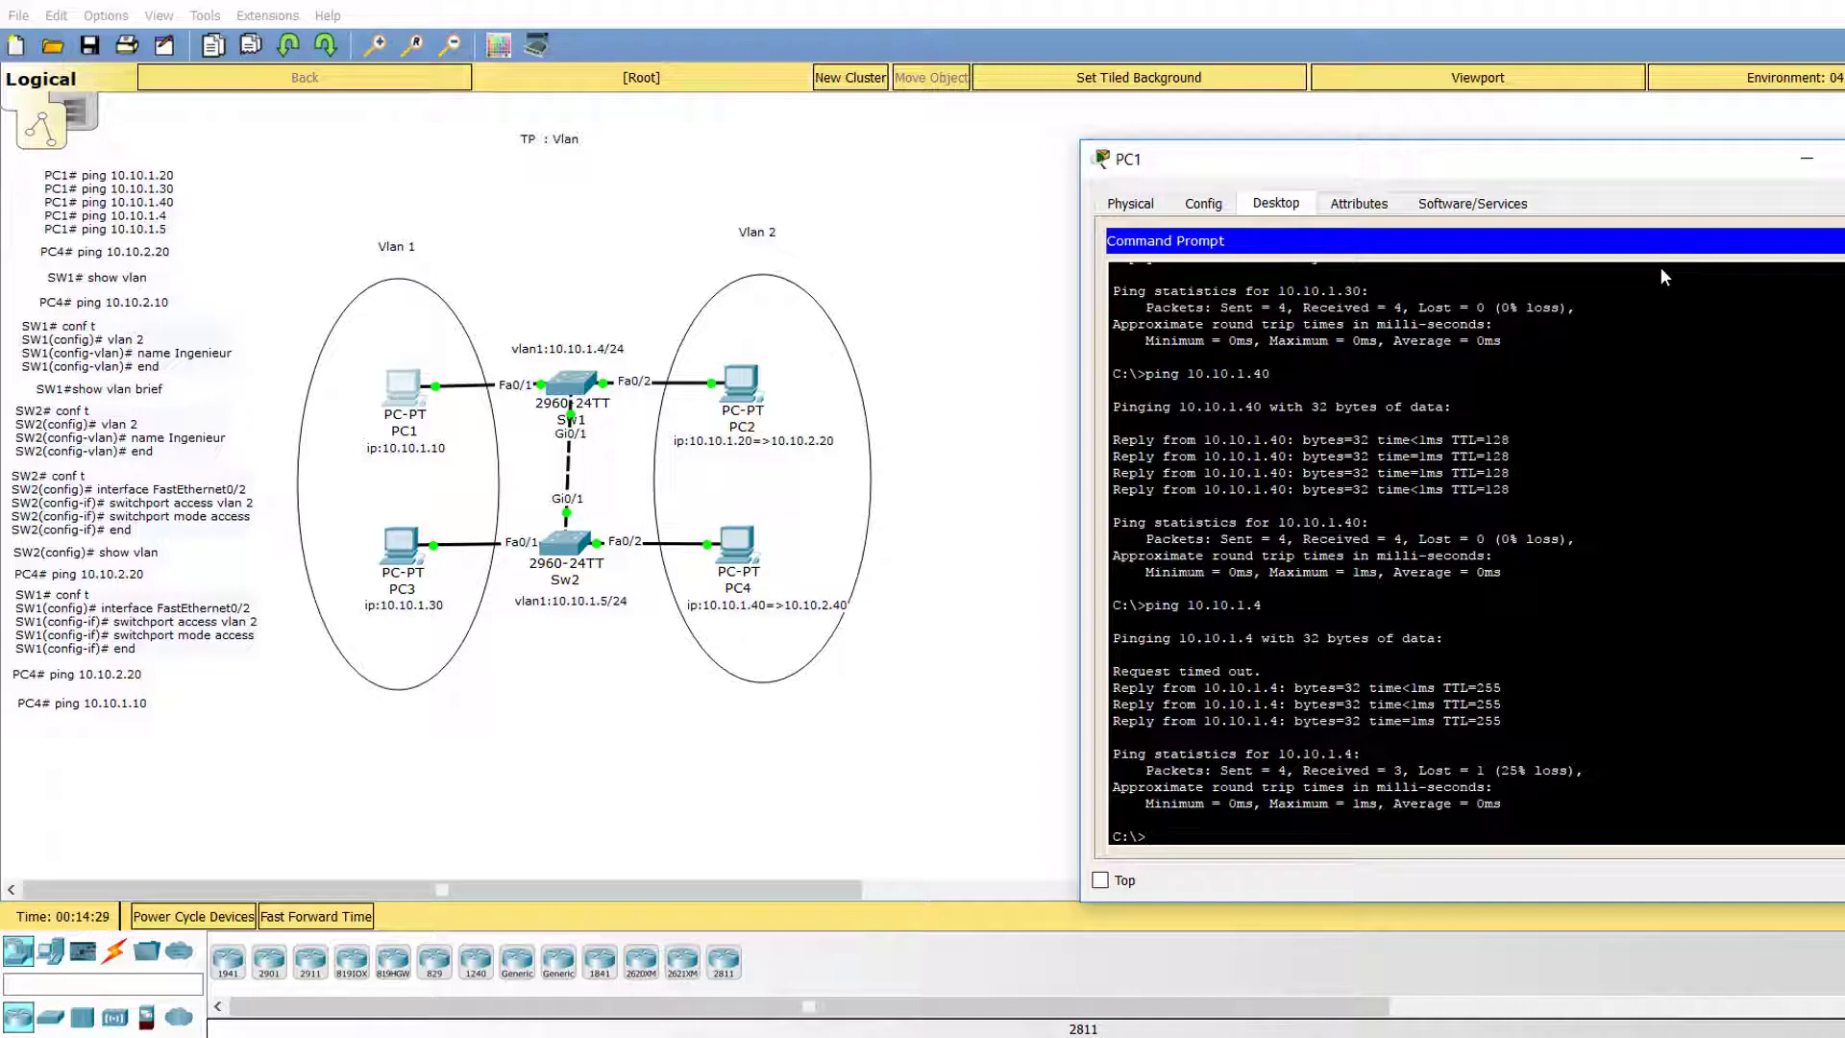
key(Up)
key(BackSpace)
text(5)
key(Return)
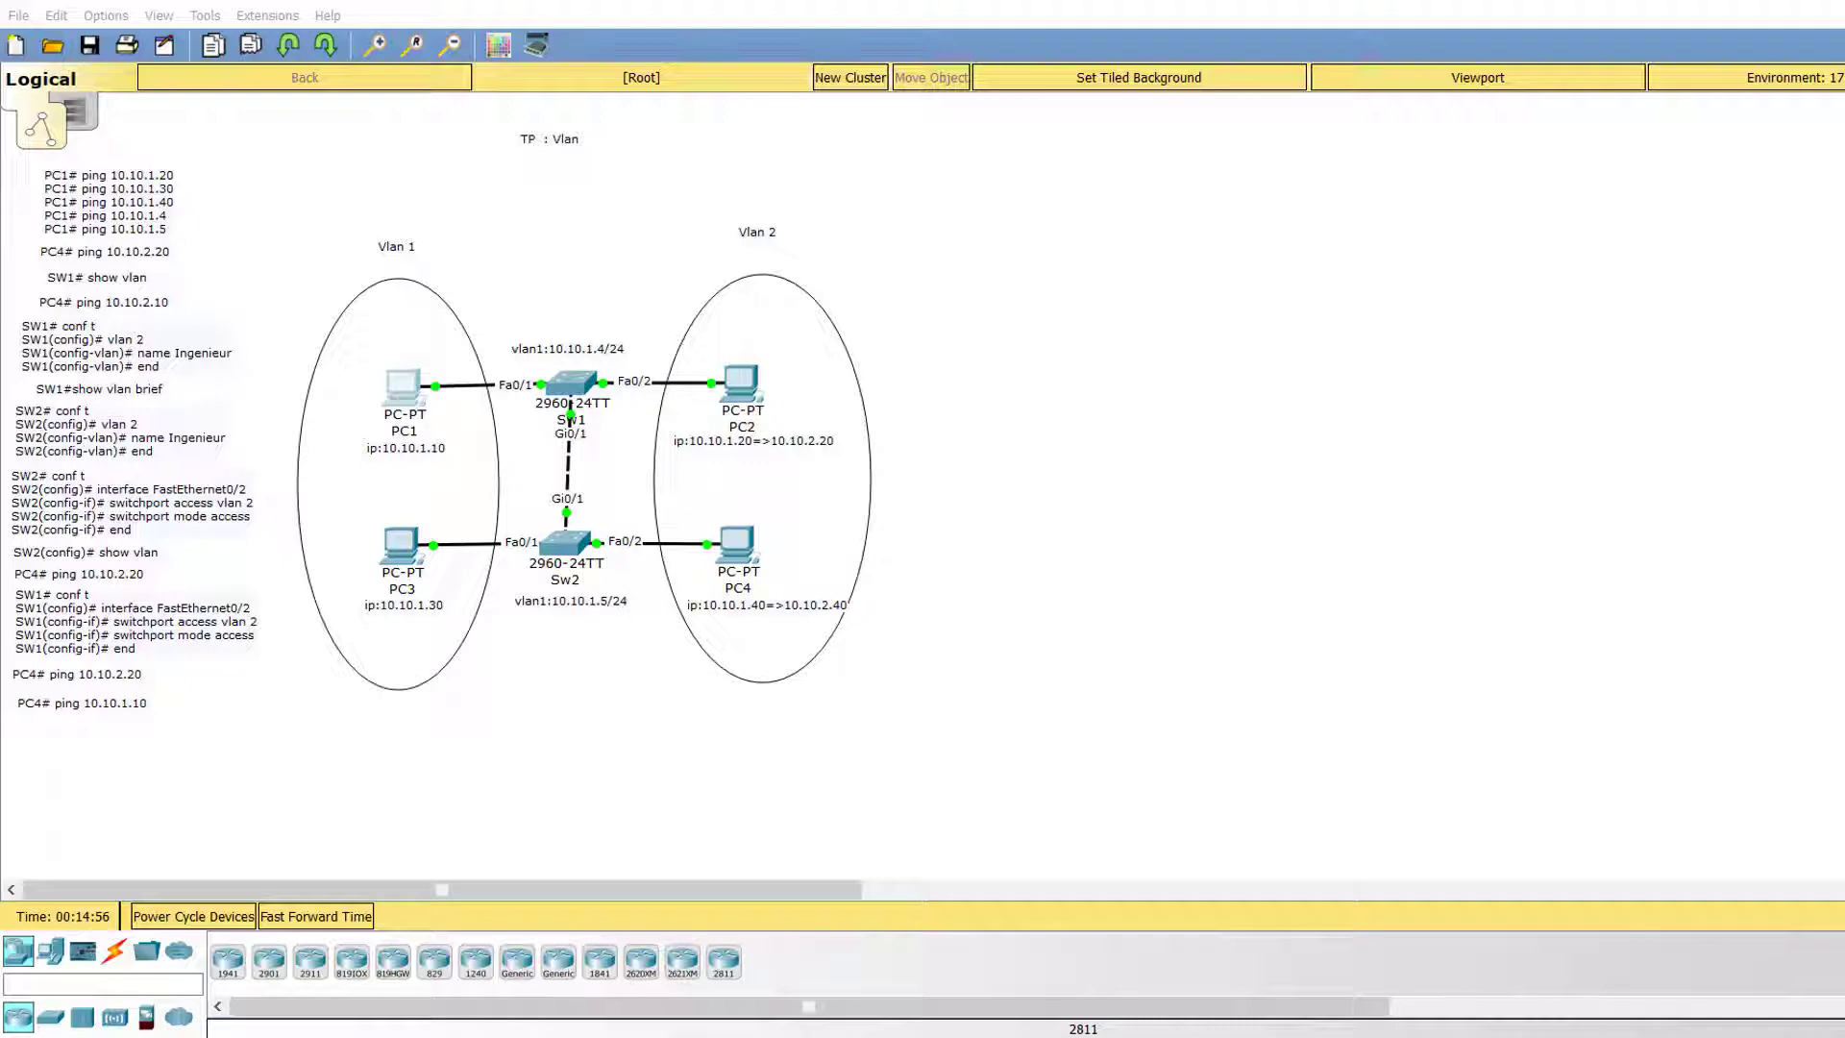
Set PC2's static IP address to 10.10.2.20 and close its configuration window
click(747, 385)
click(763, 238)
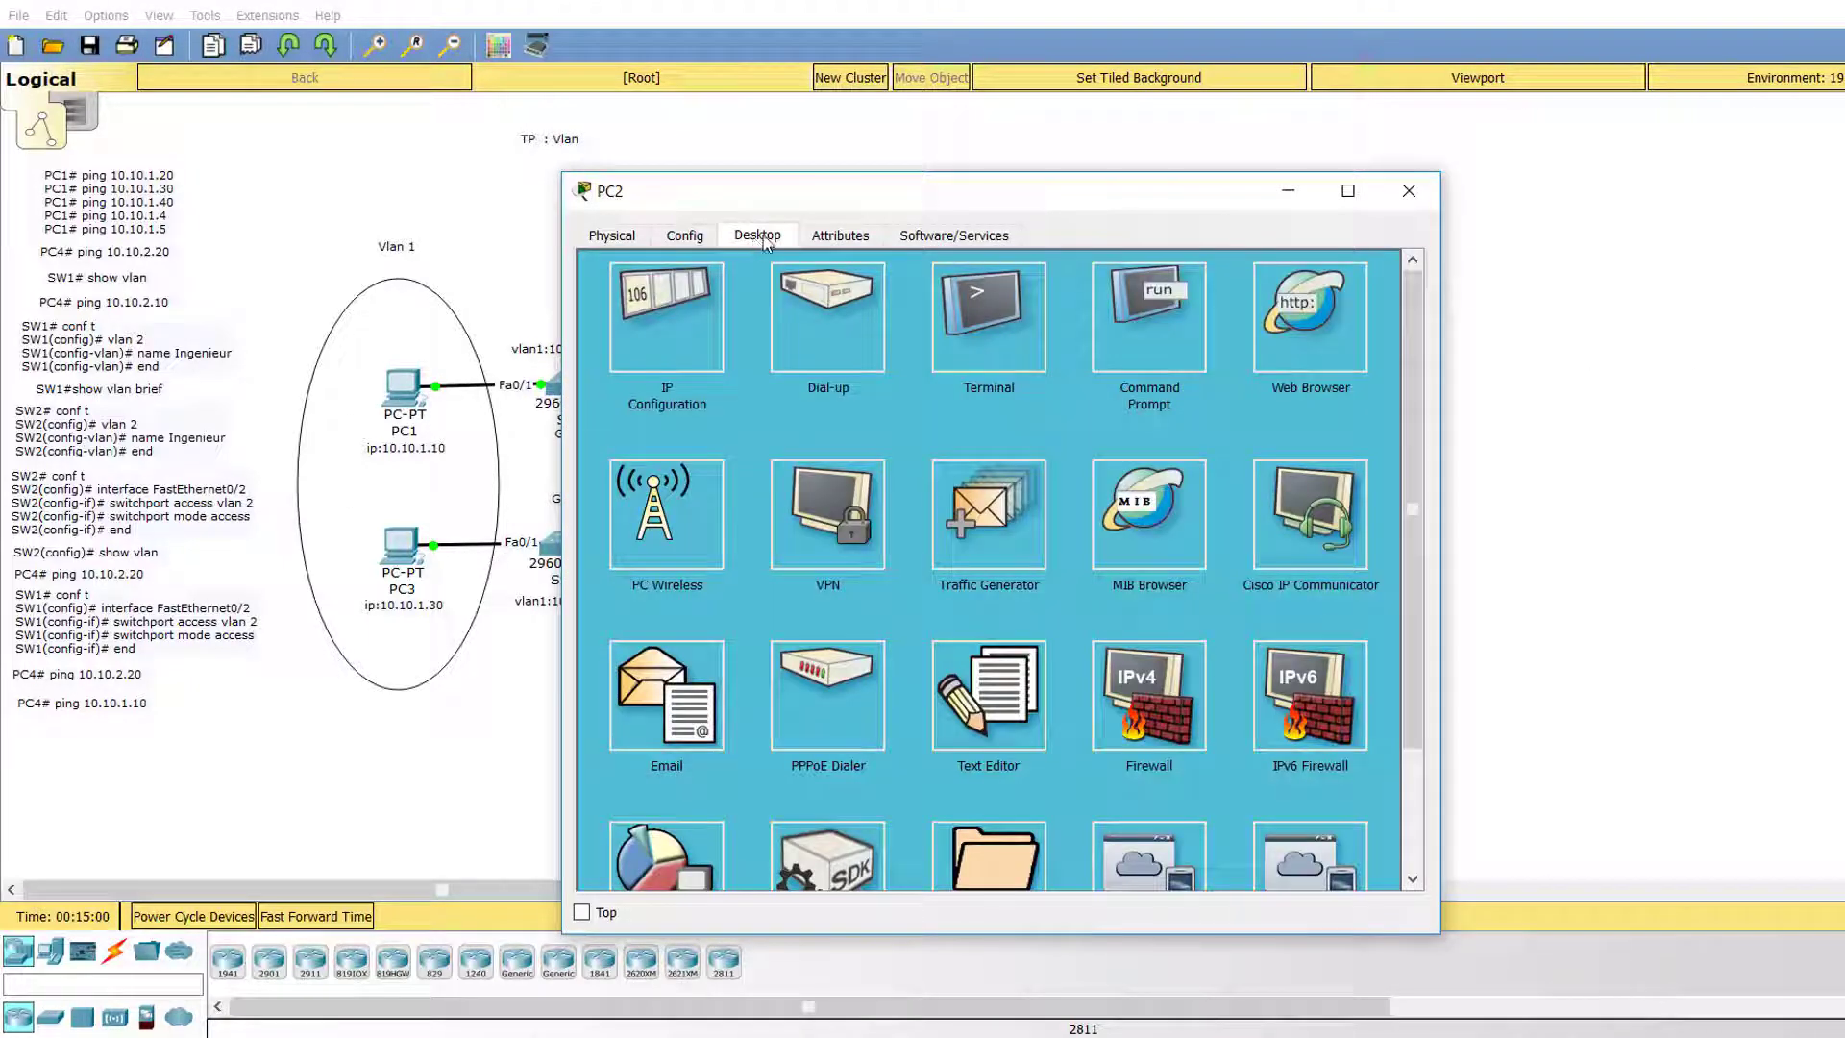
click(666, 317)
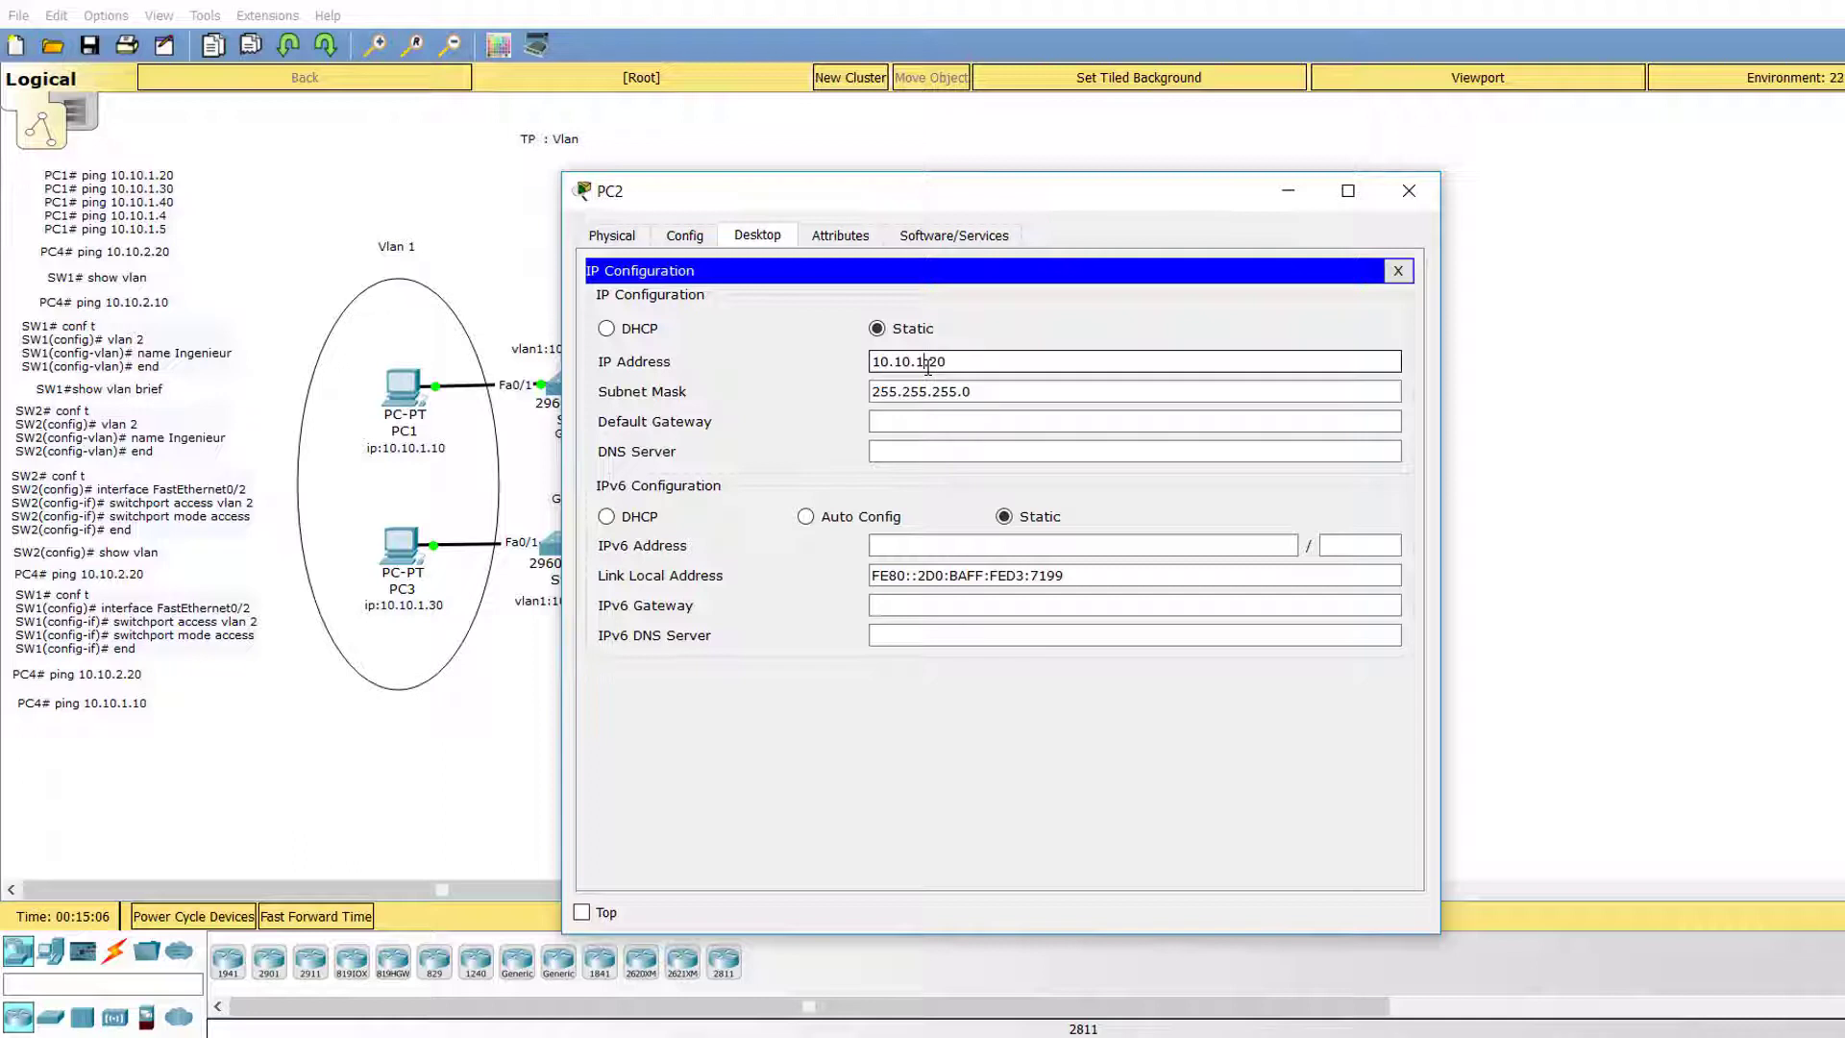
key(BackSpace)
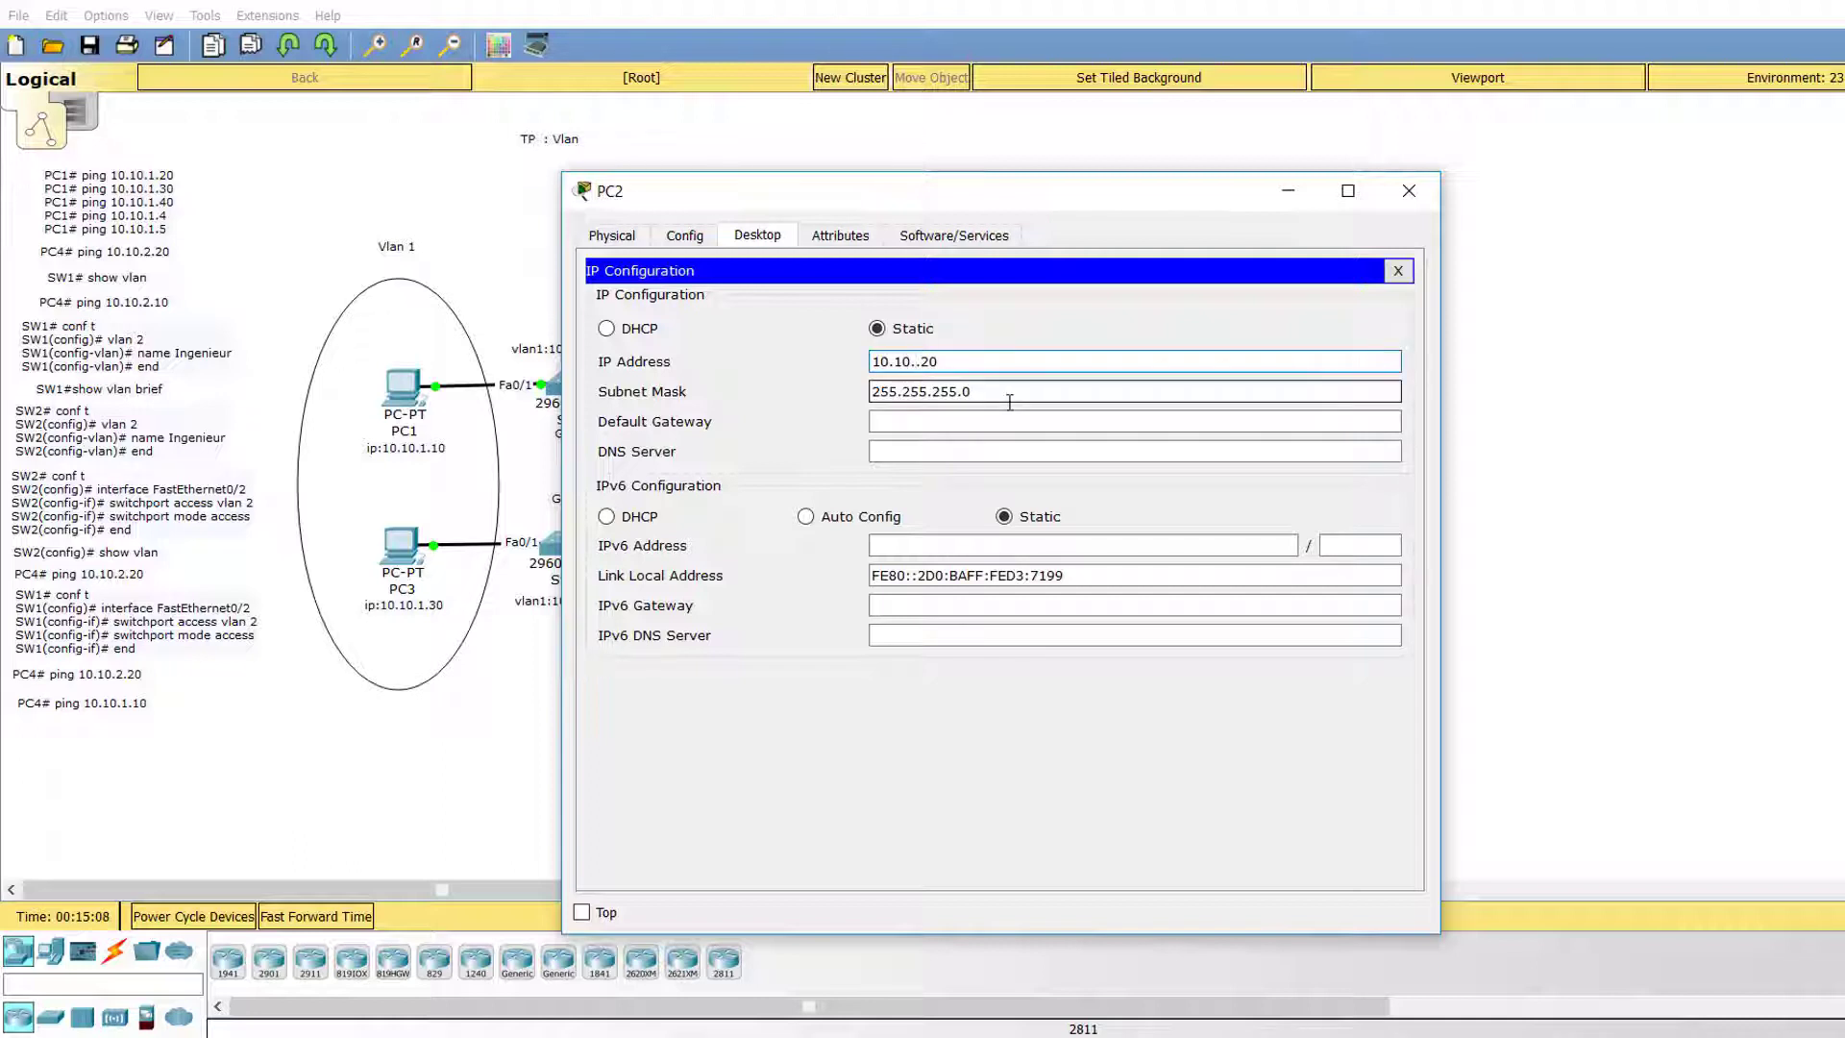
text(2)
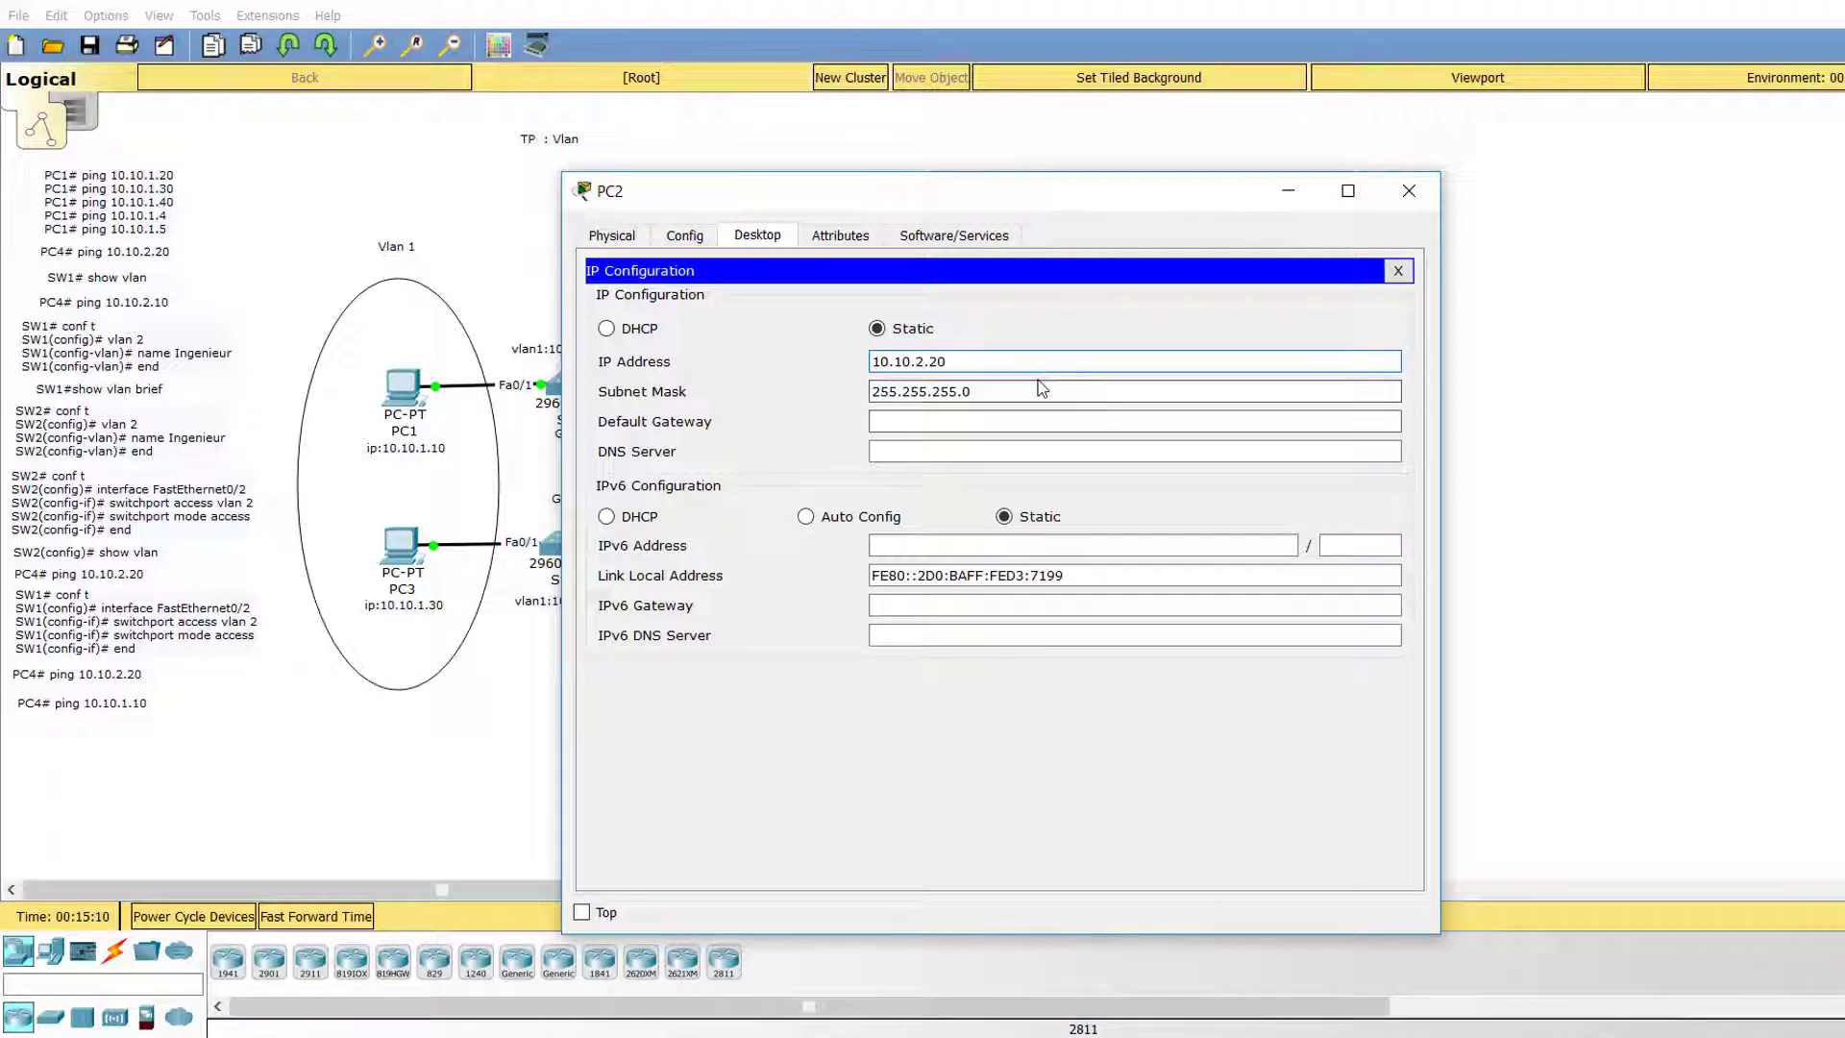
click(1042, 391)
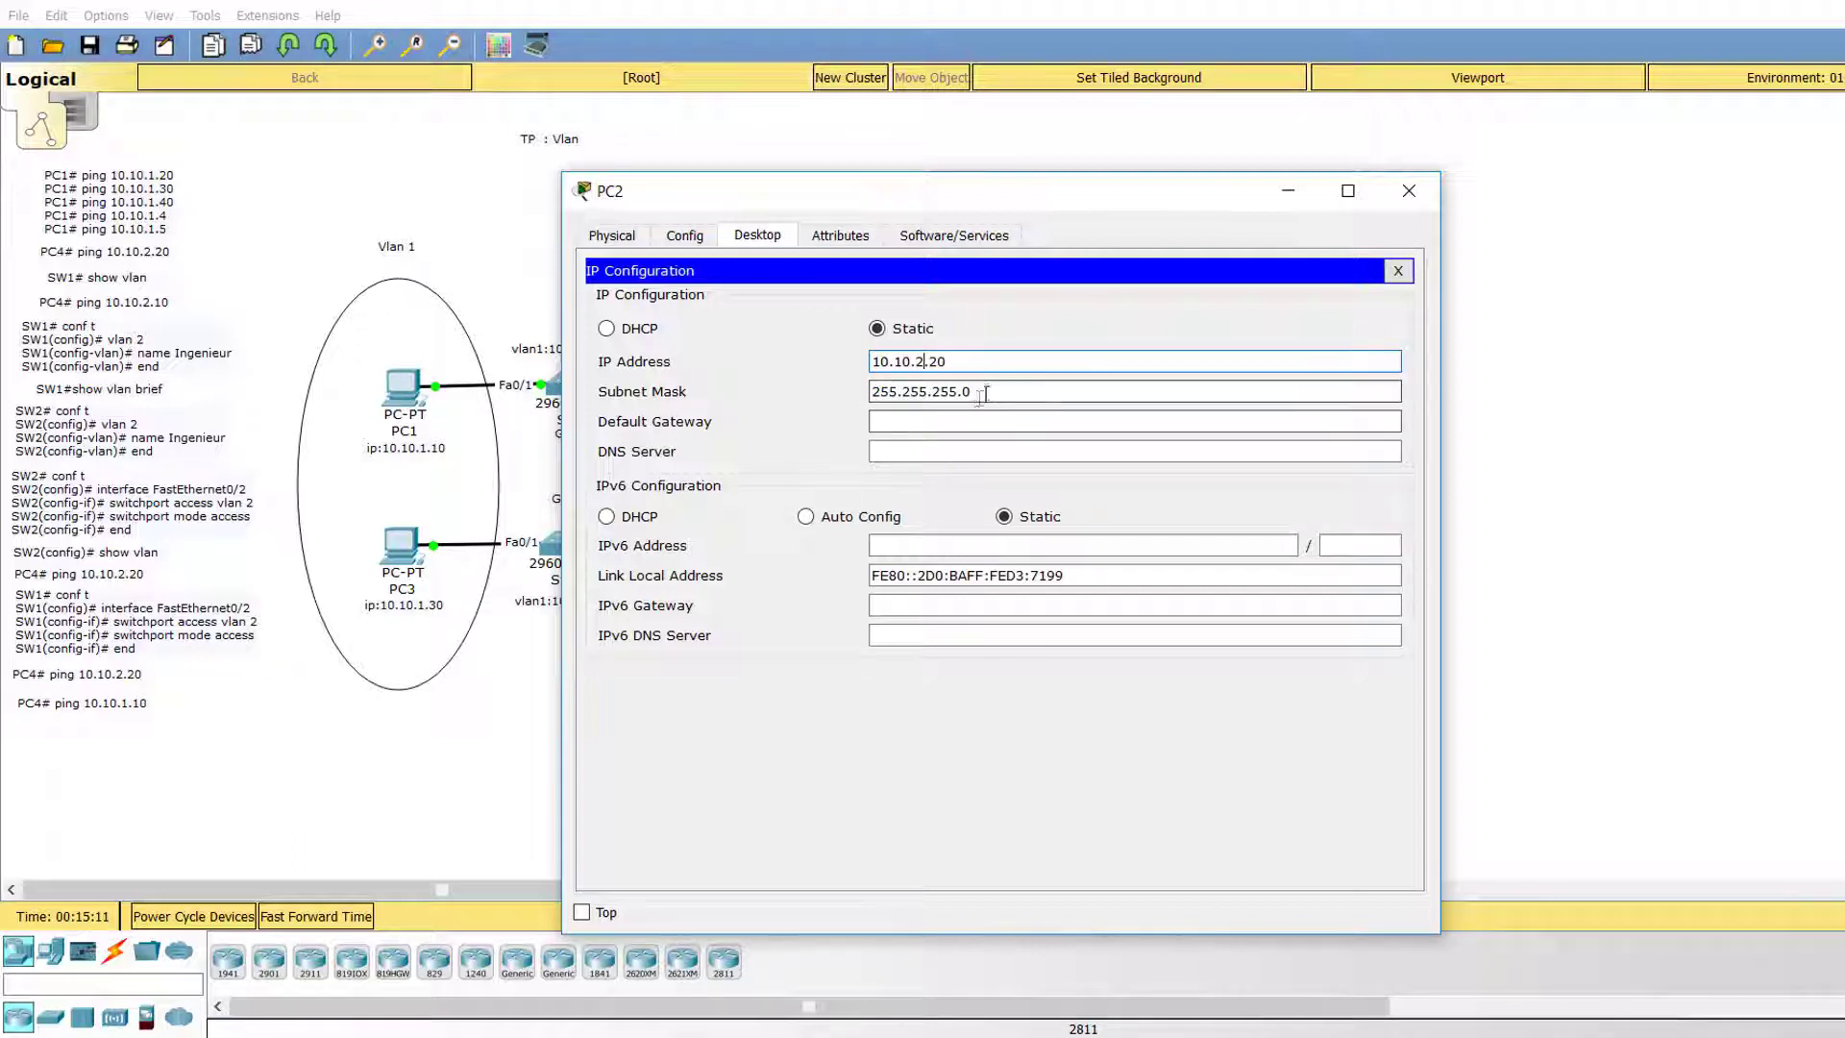
click(1398, 270)
click(1408, 190)
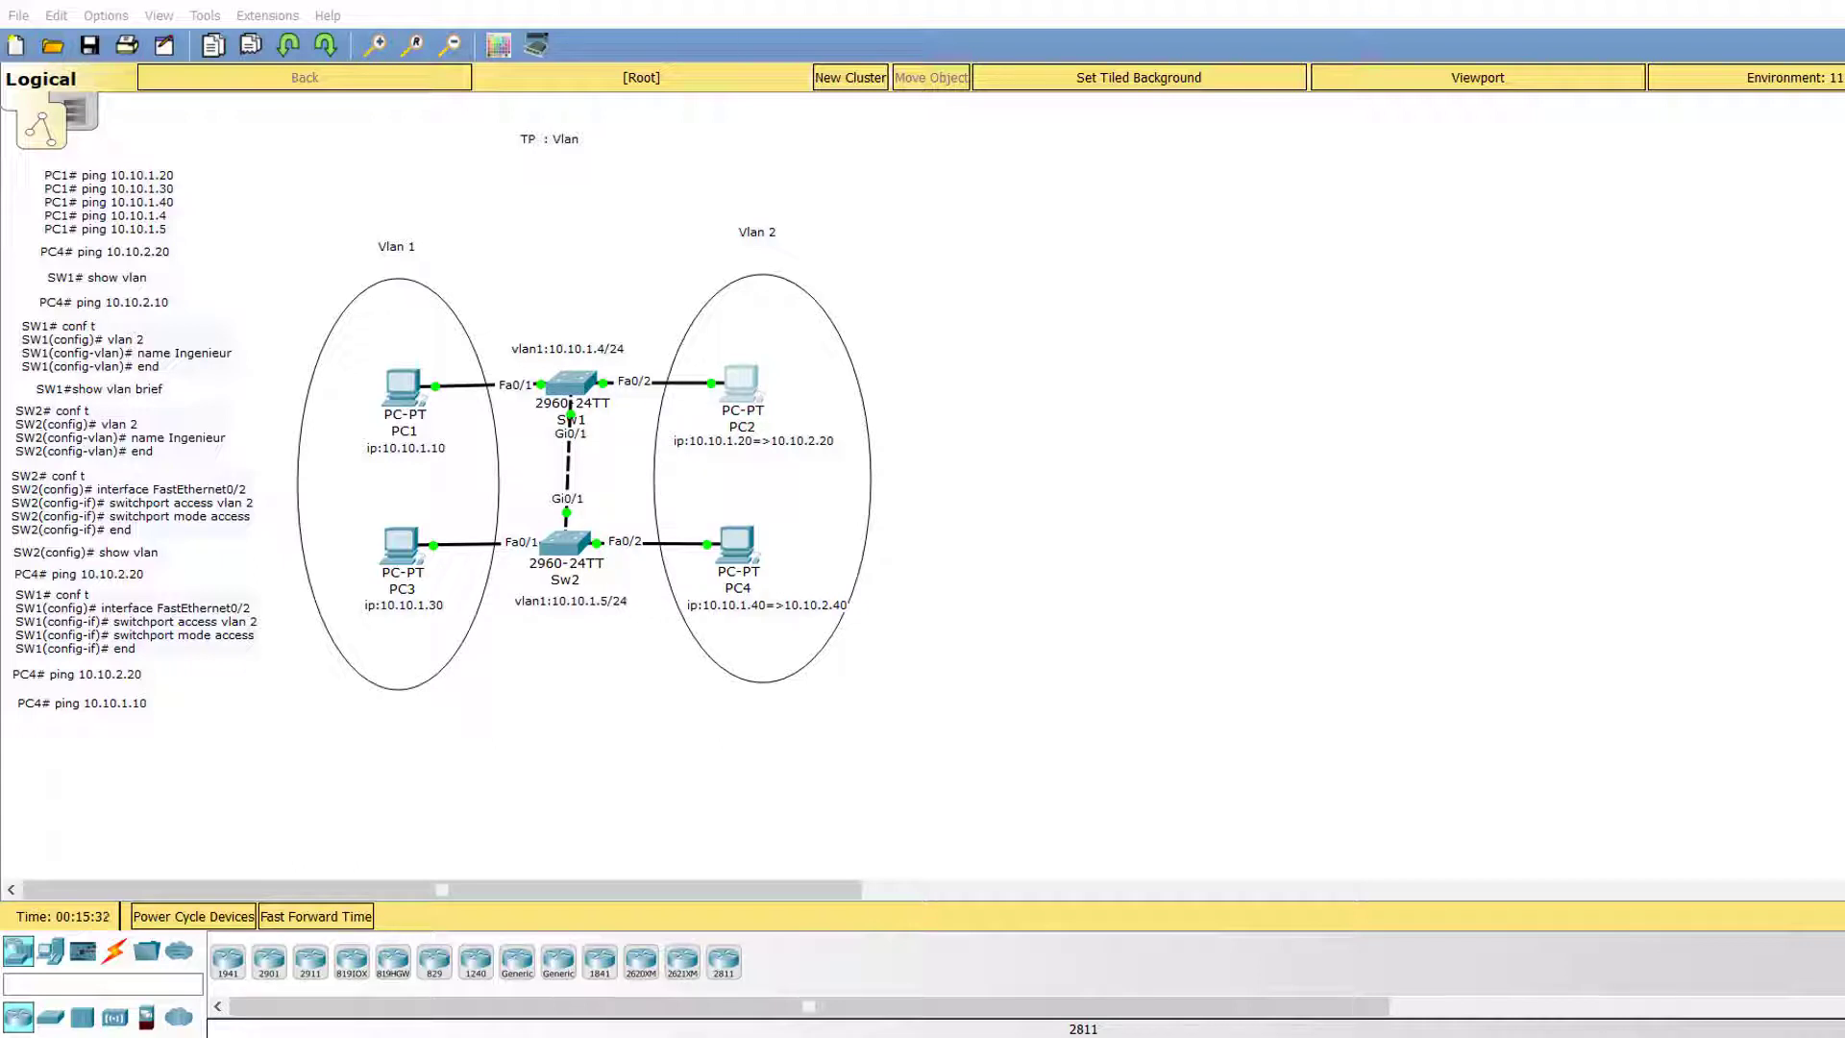
Set PC4's static IP address to 10.10.2.40 and close its configuration window
click(745, 549)
click(757, 235)
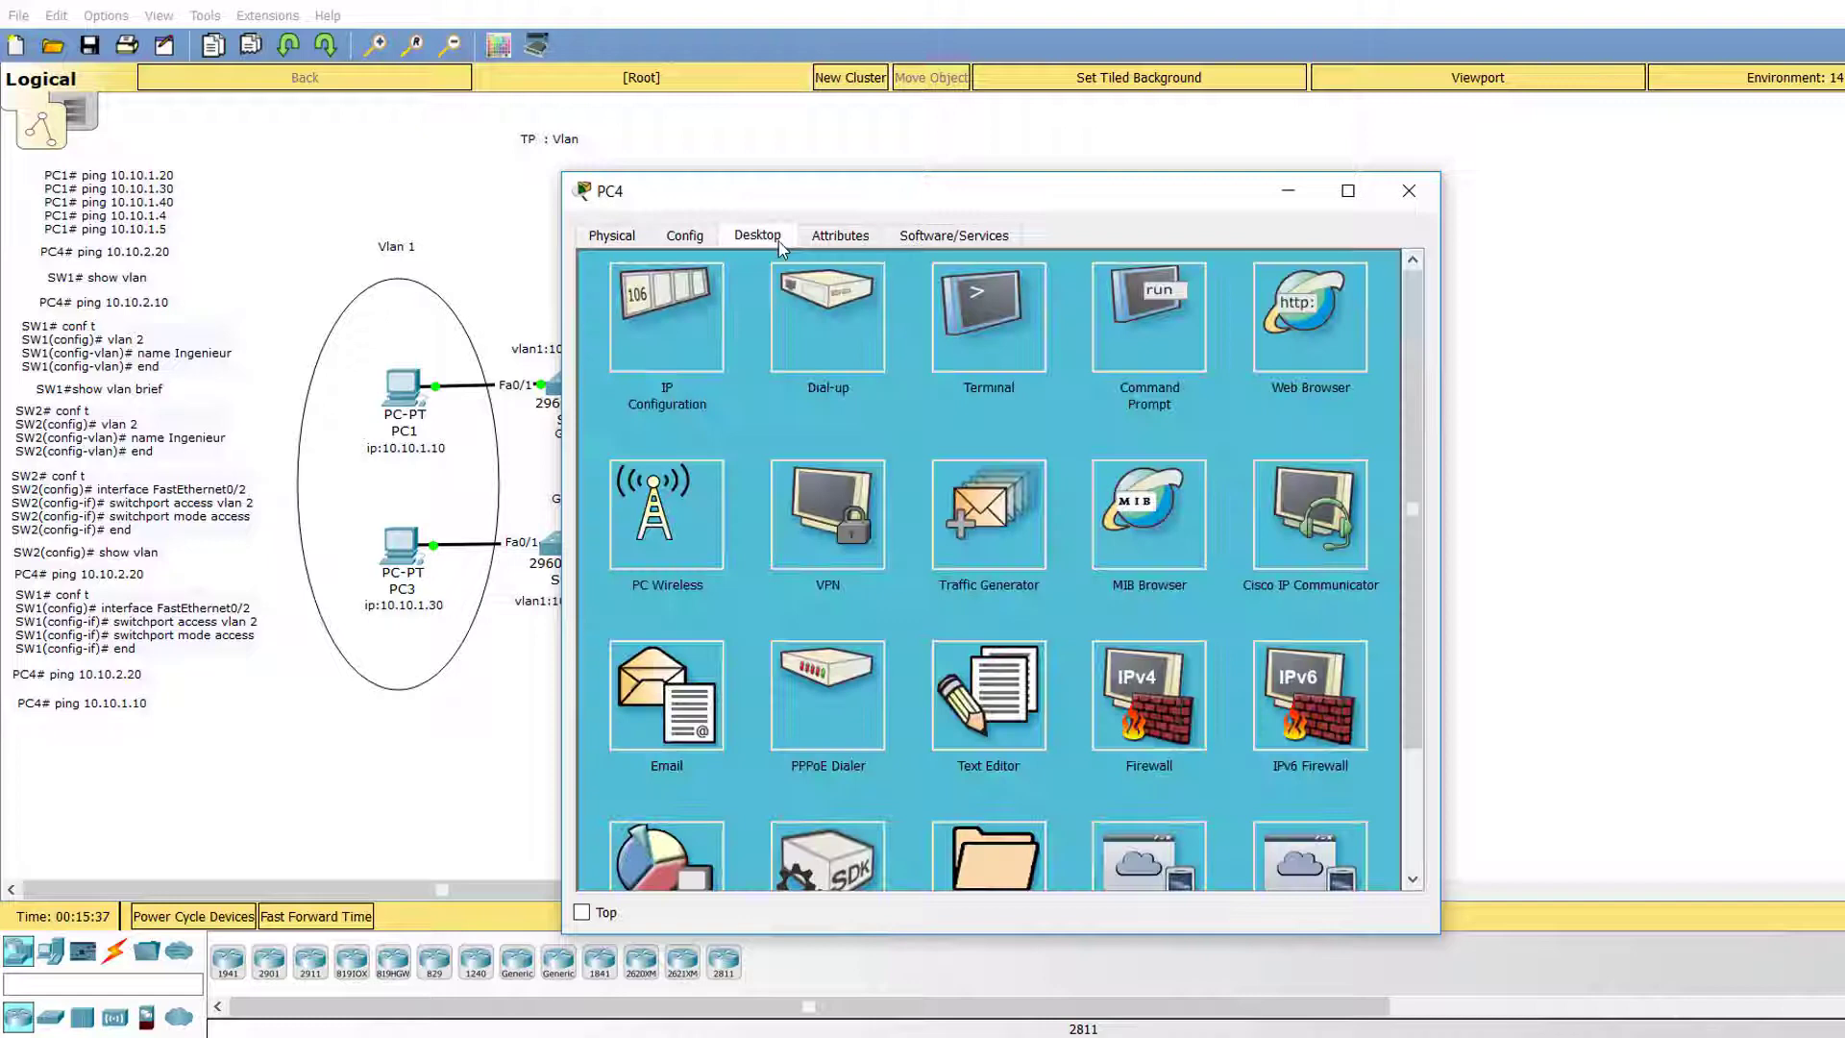
click(671, 334)
click(914, 364)
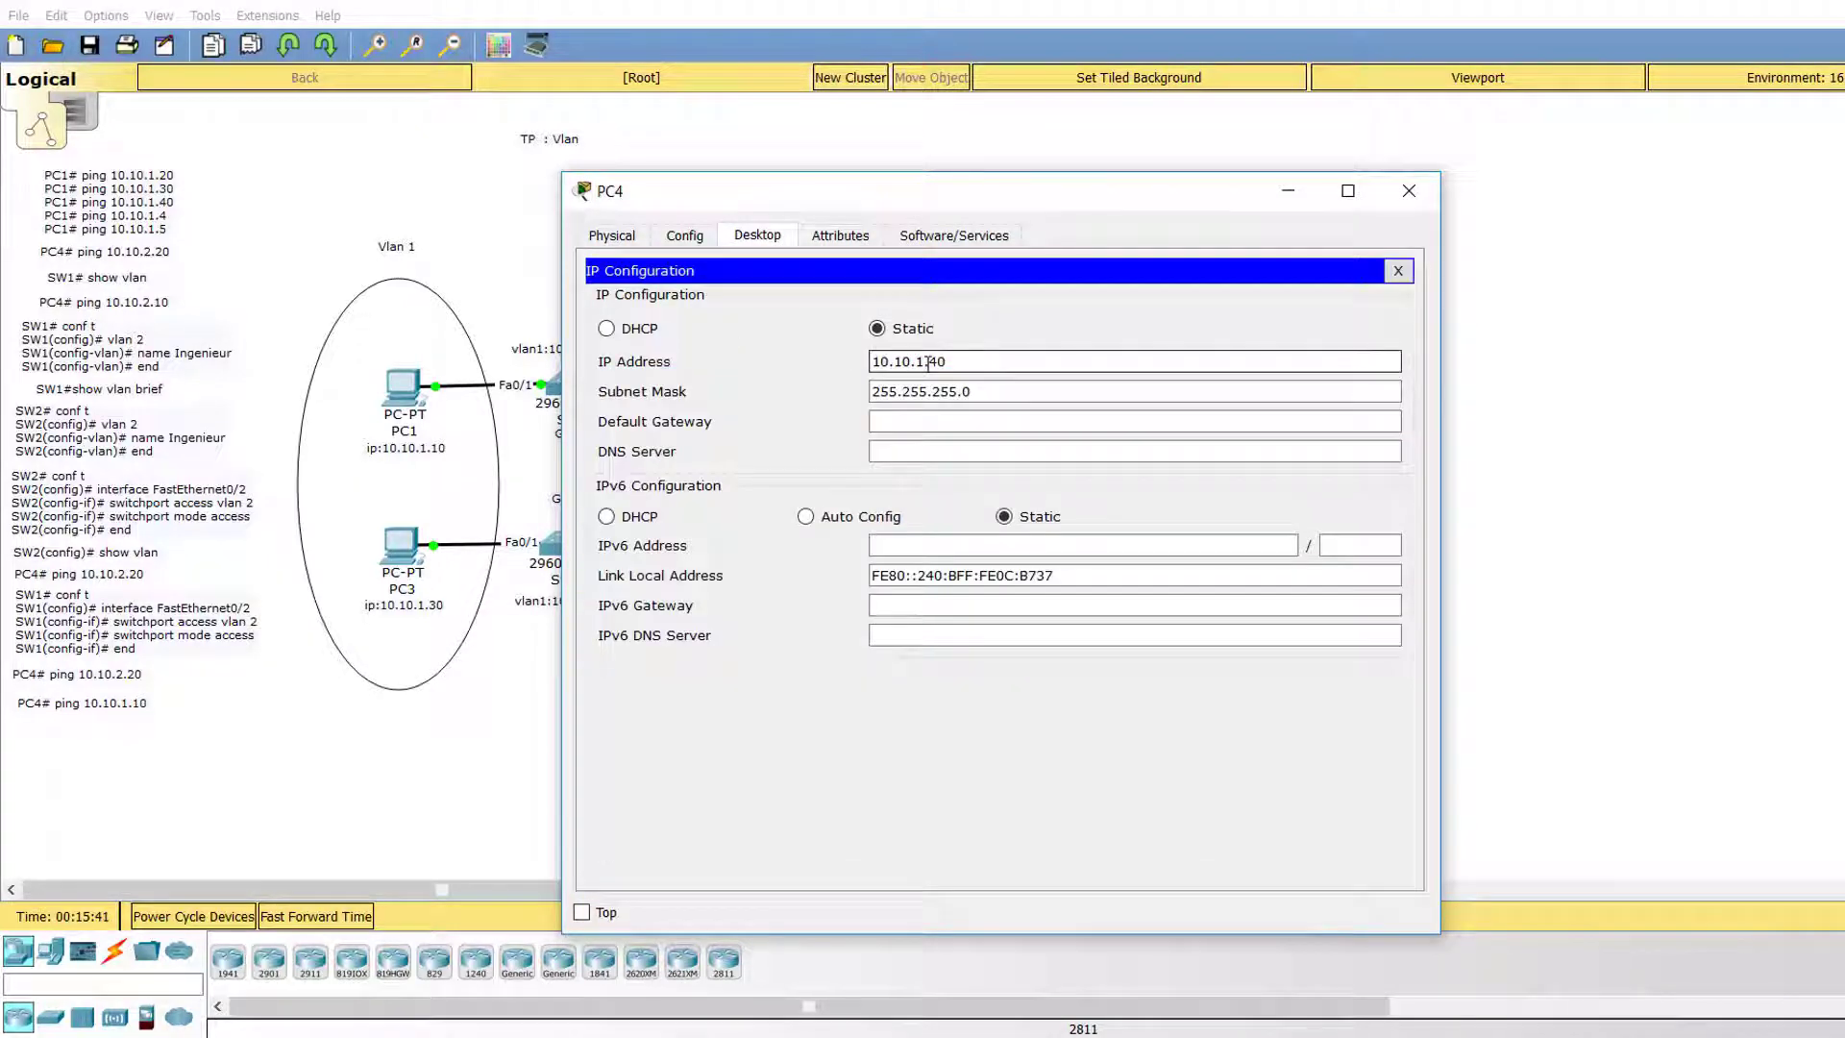
key(BackSpace)
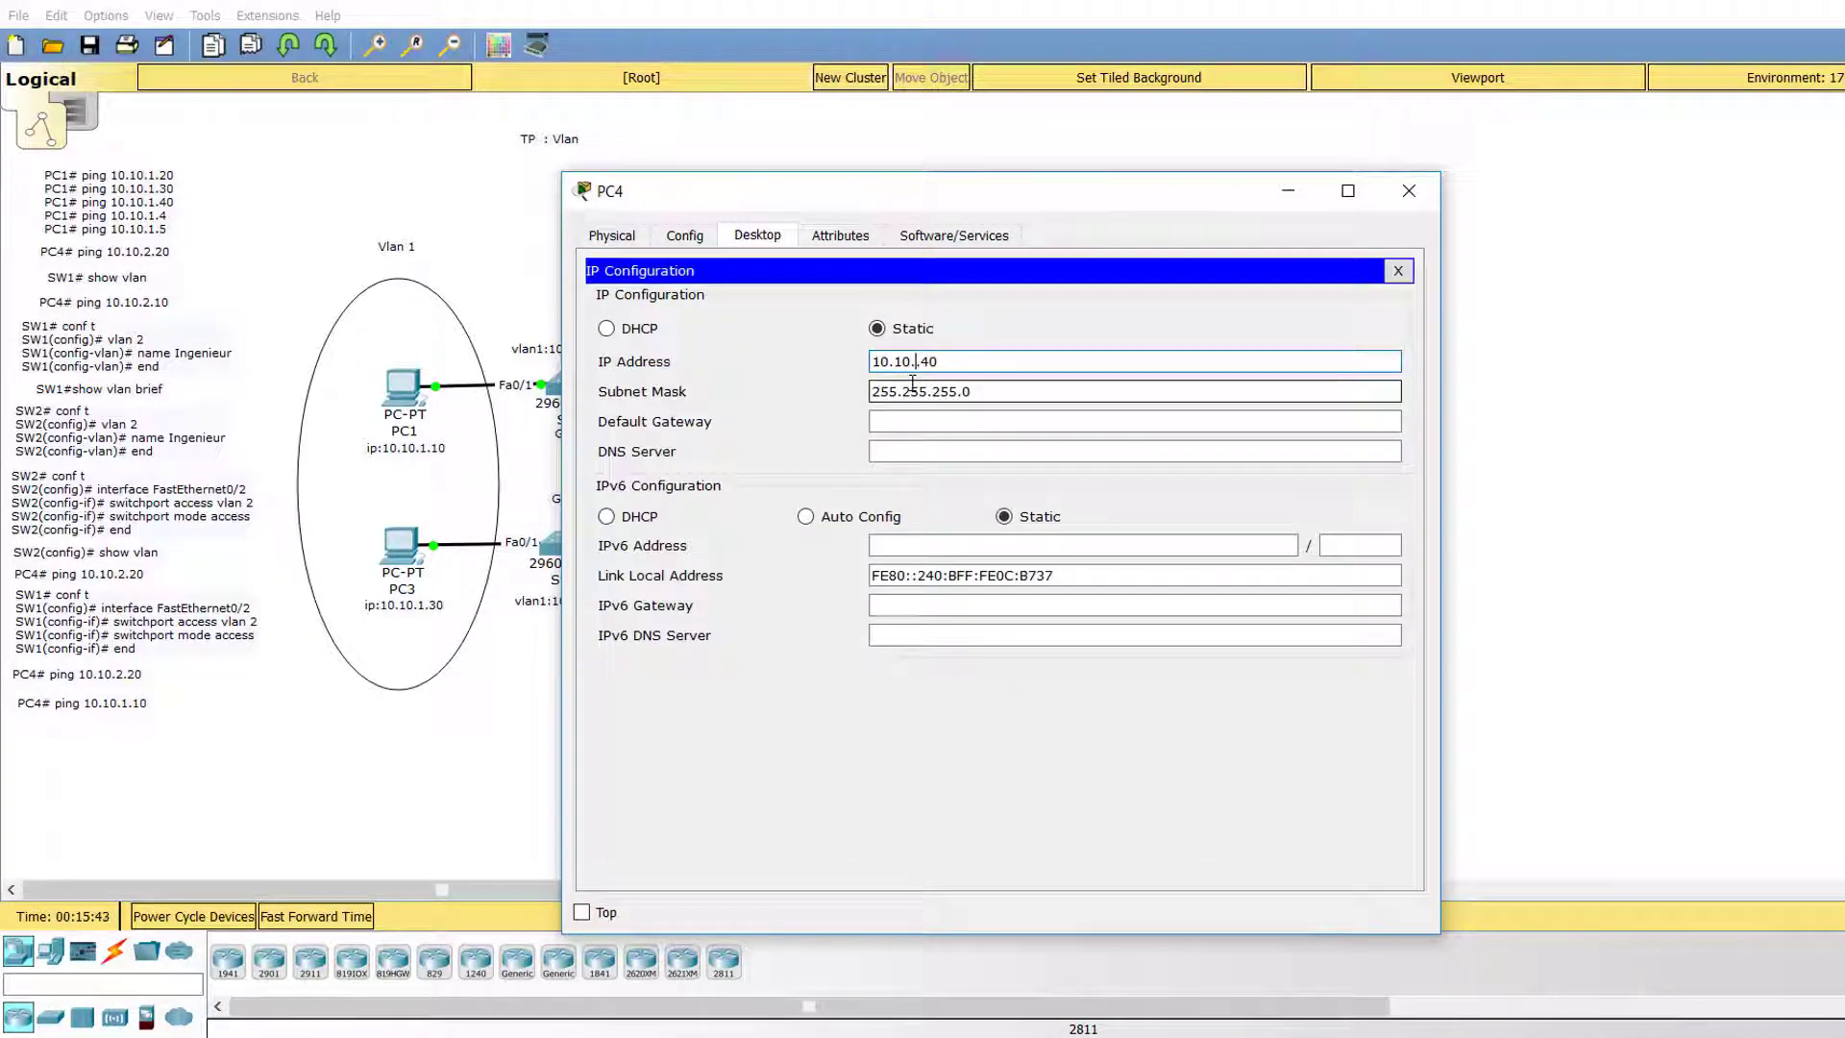
text(2.)
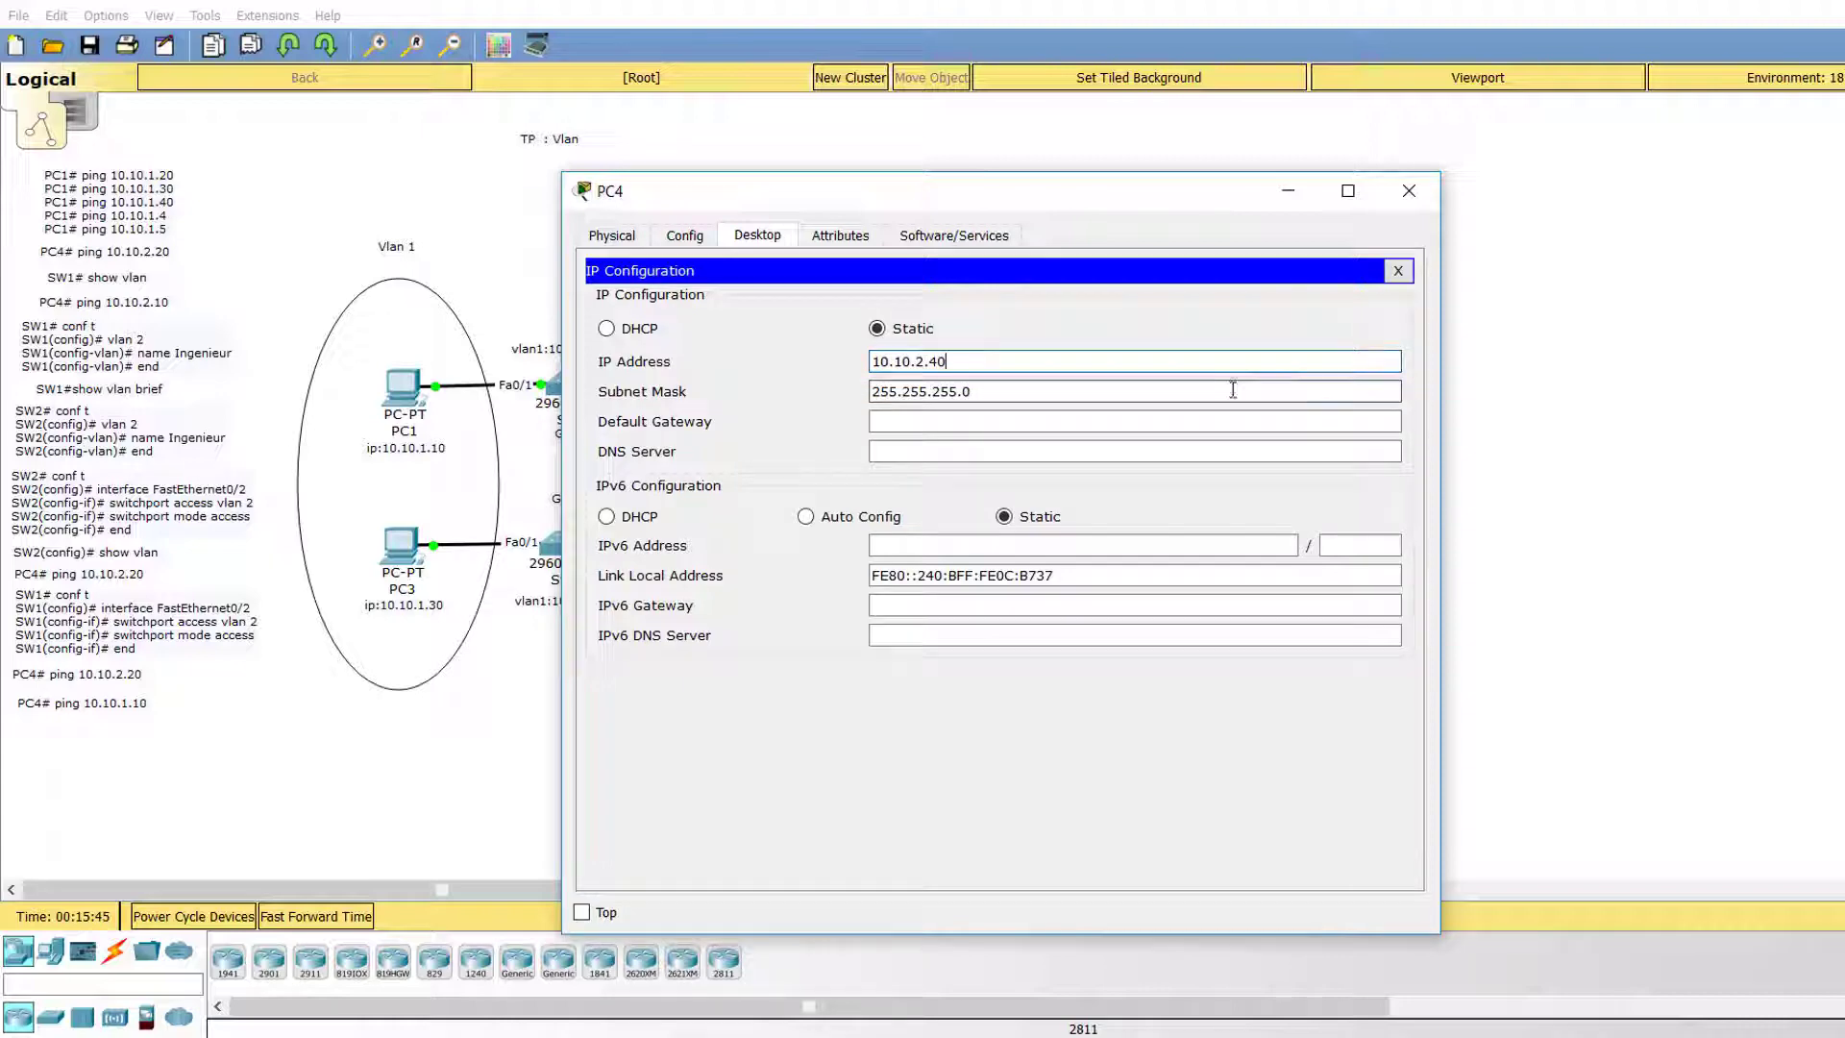
click(1398, 270)
click(1419, 202)
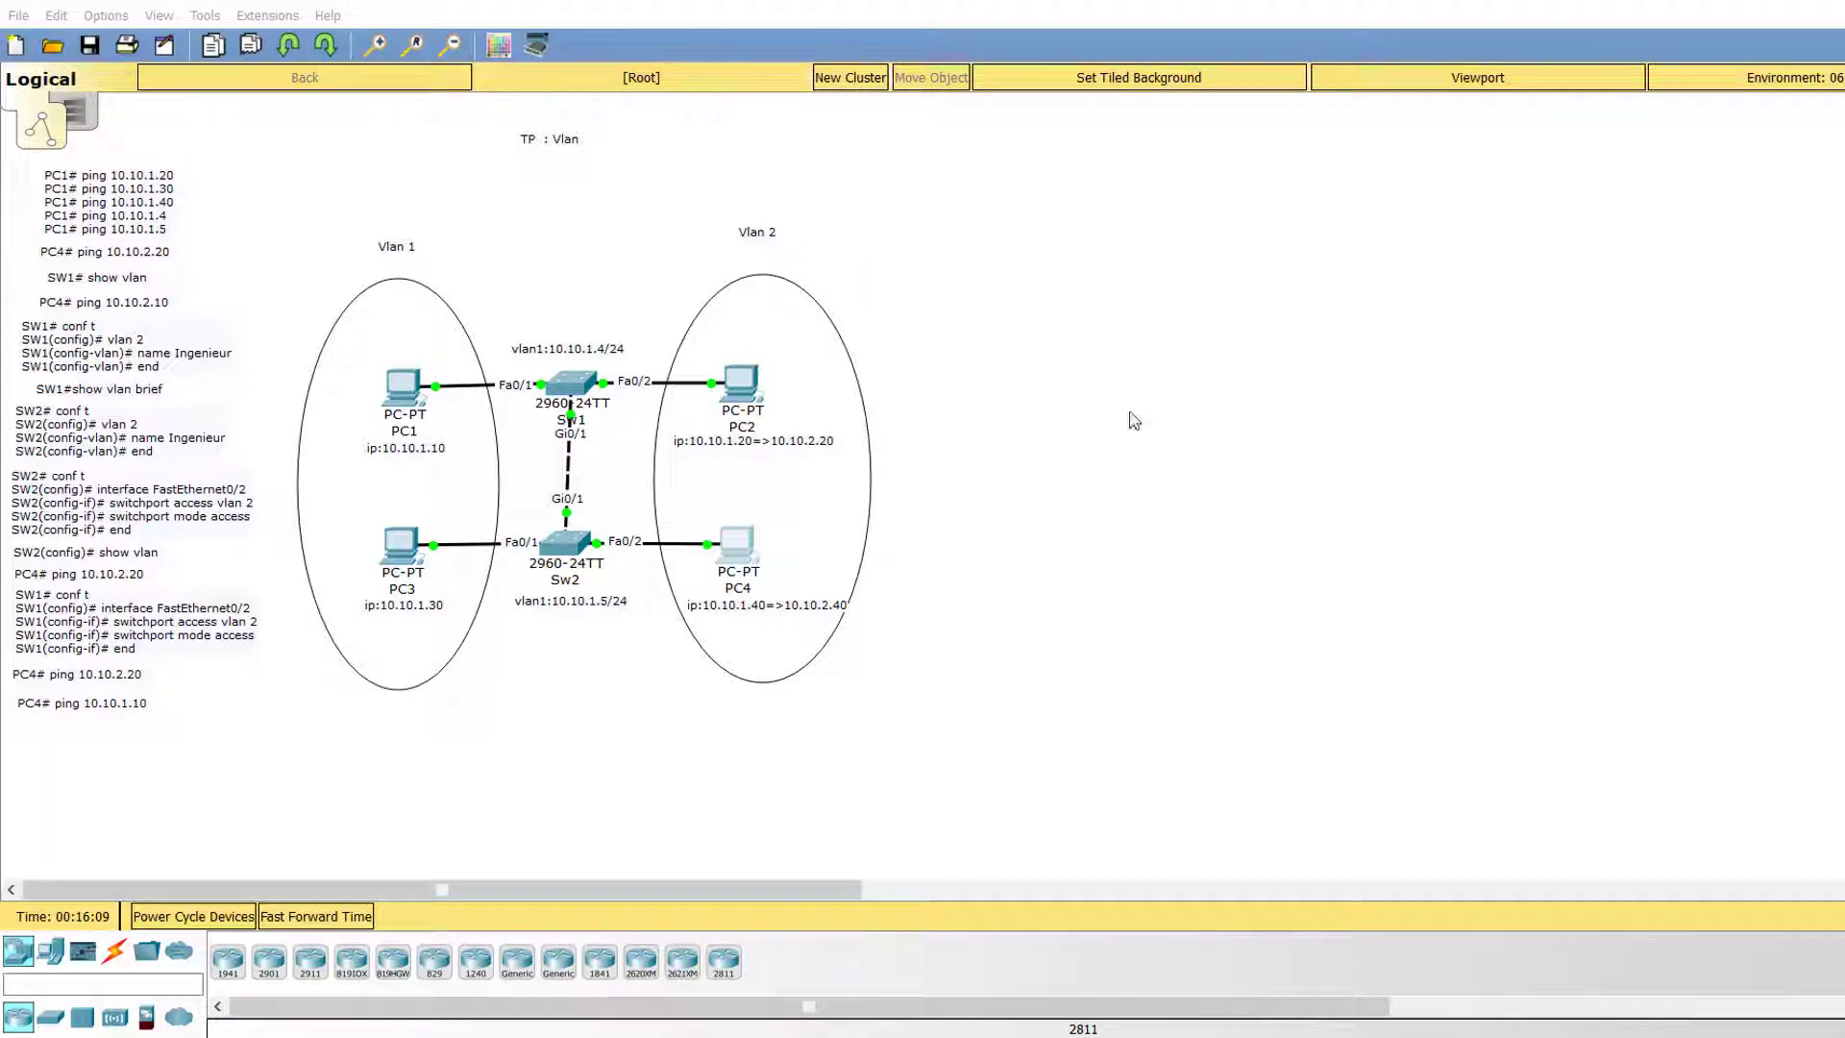
Ping PC2 at 10.10.2.20 from PC4's command prompt and close PC4's window
click(735, 556)
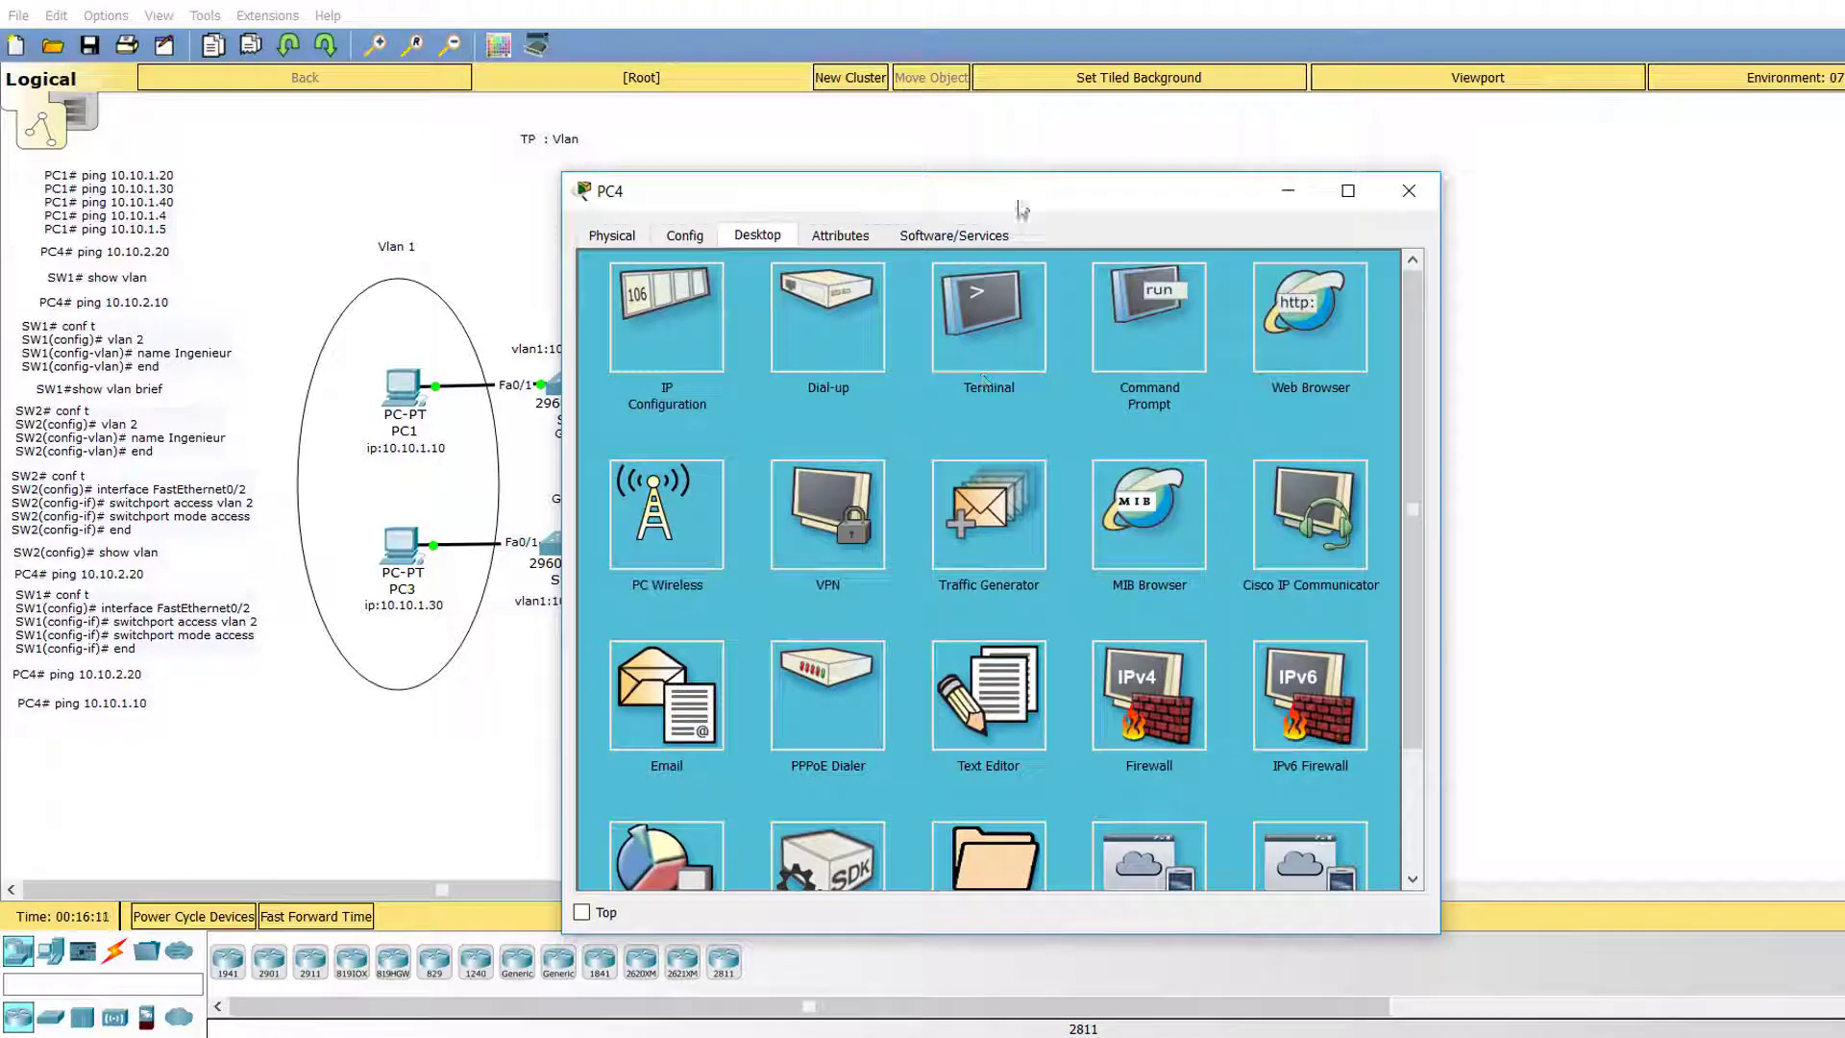
drag(1012, 190, 1454, 128)
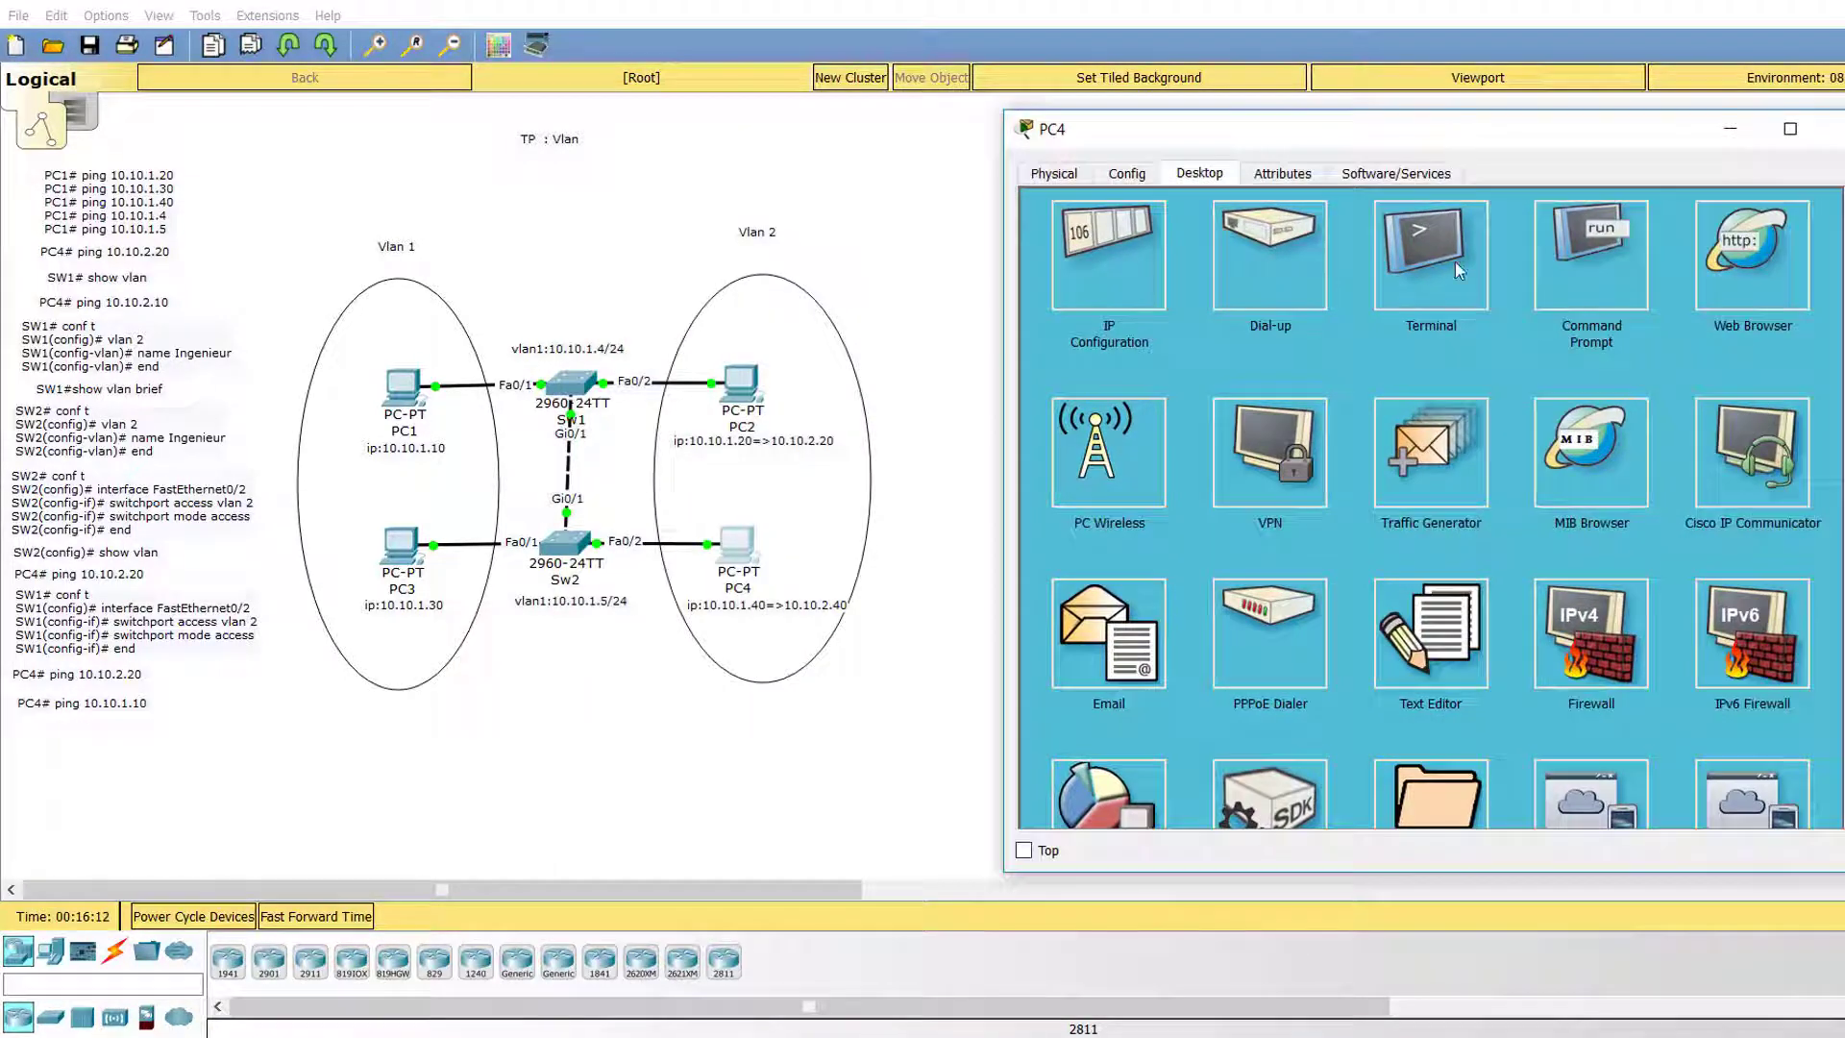
click(1571, 273)
text(p)
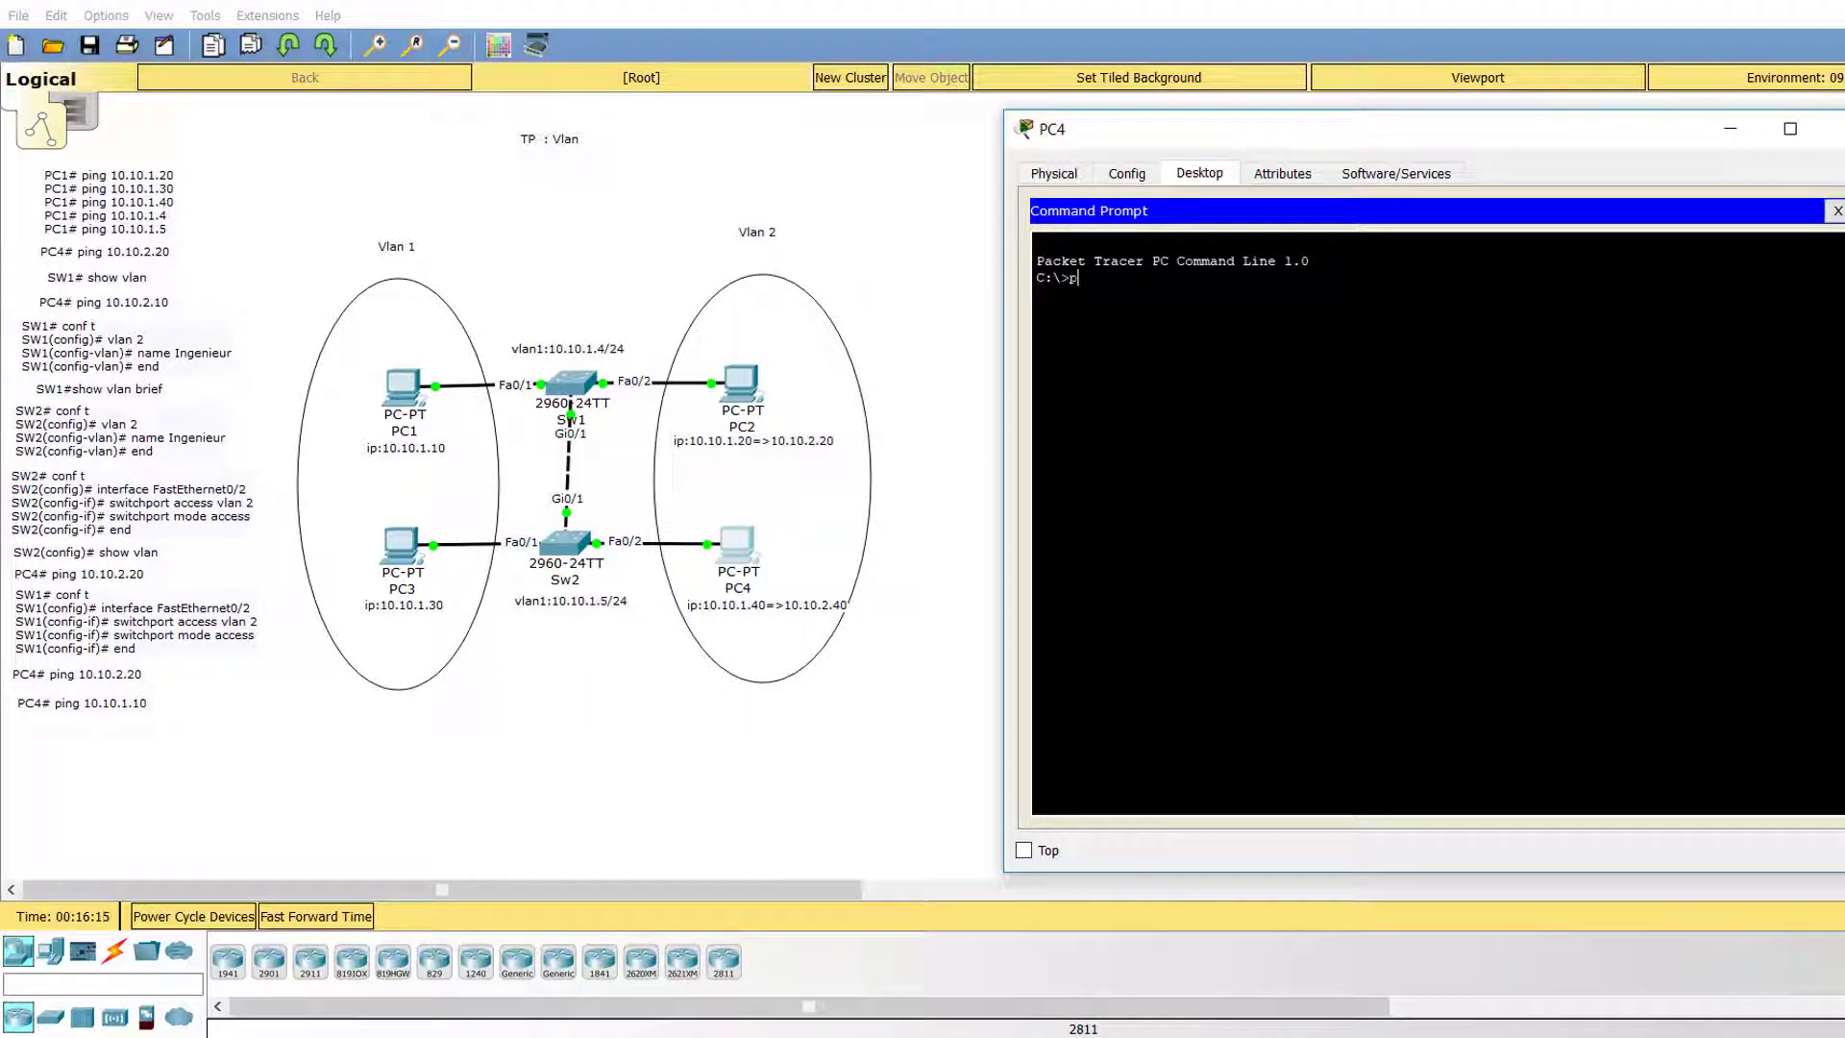
text(ing 10.10.2.20)
key(Return)
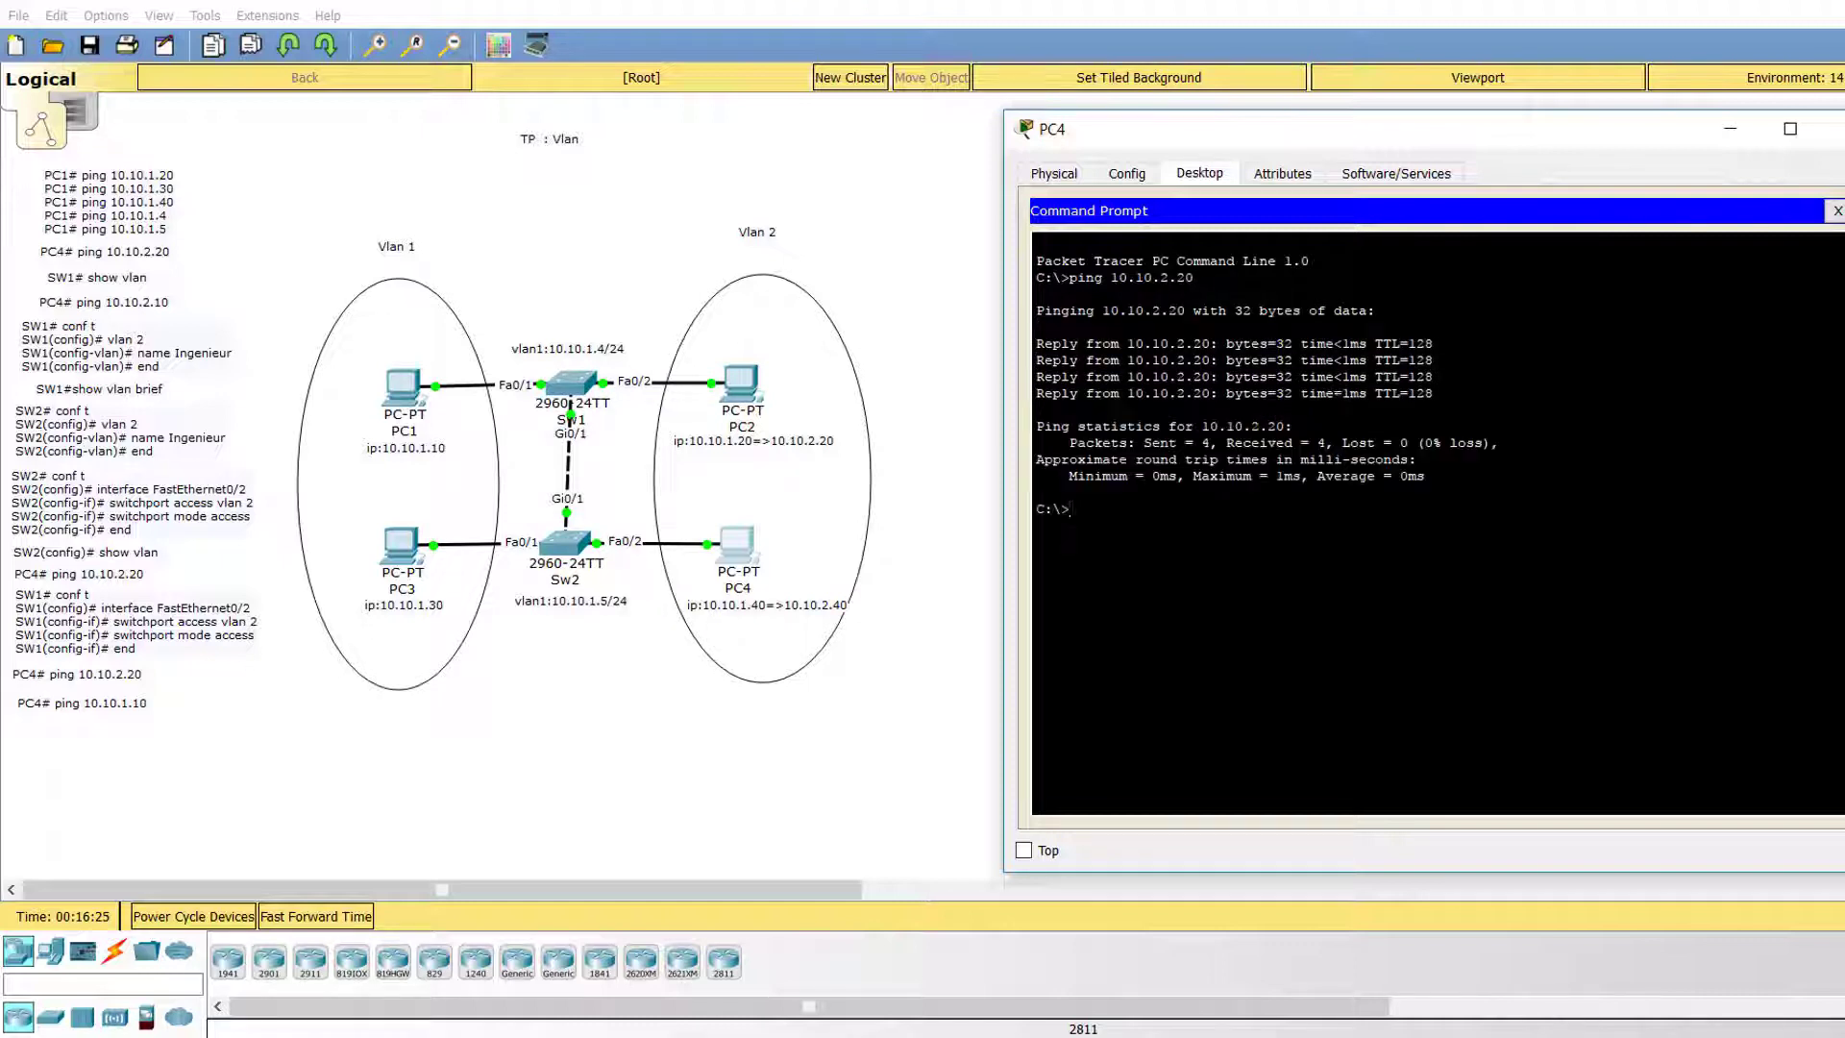
click(1830, 129)
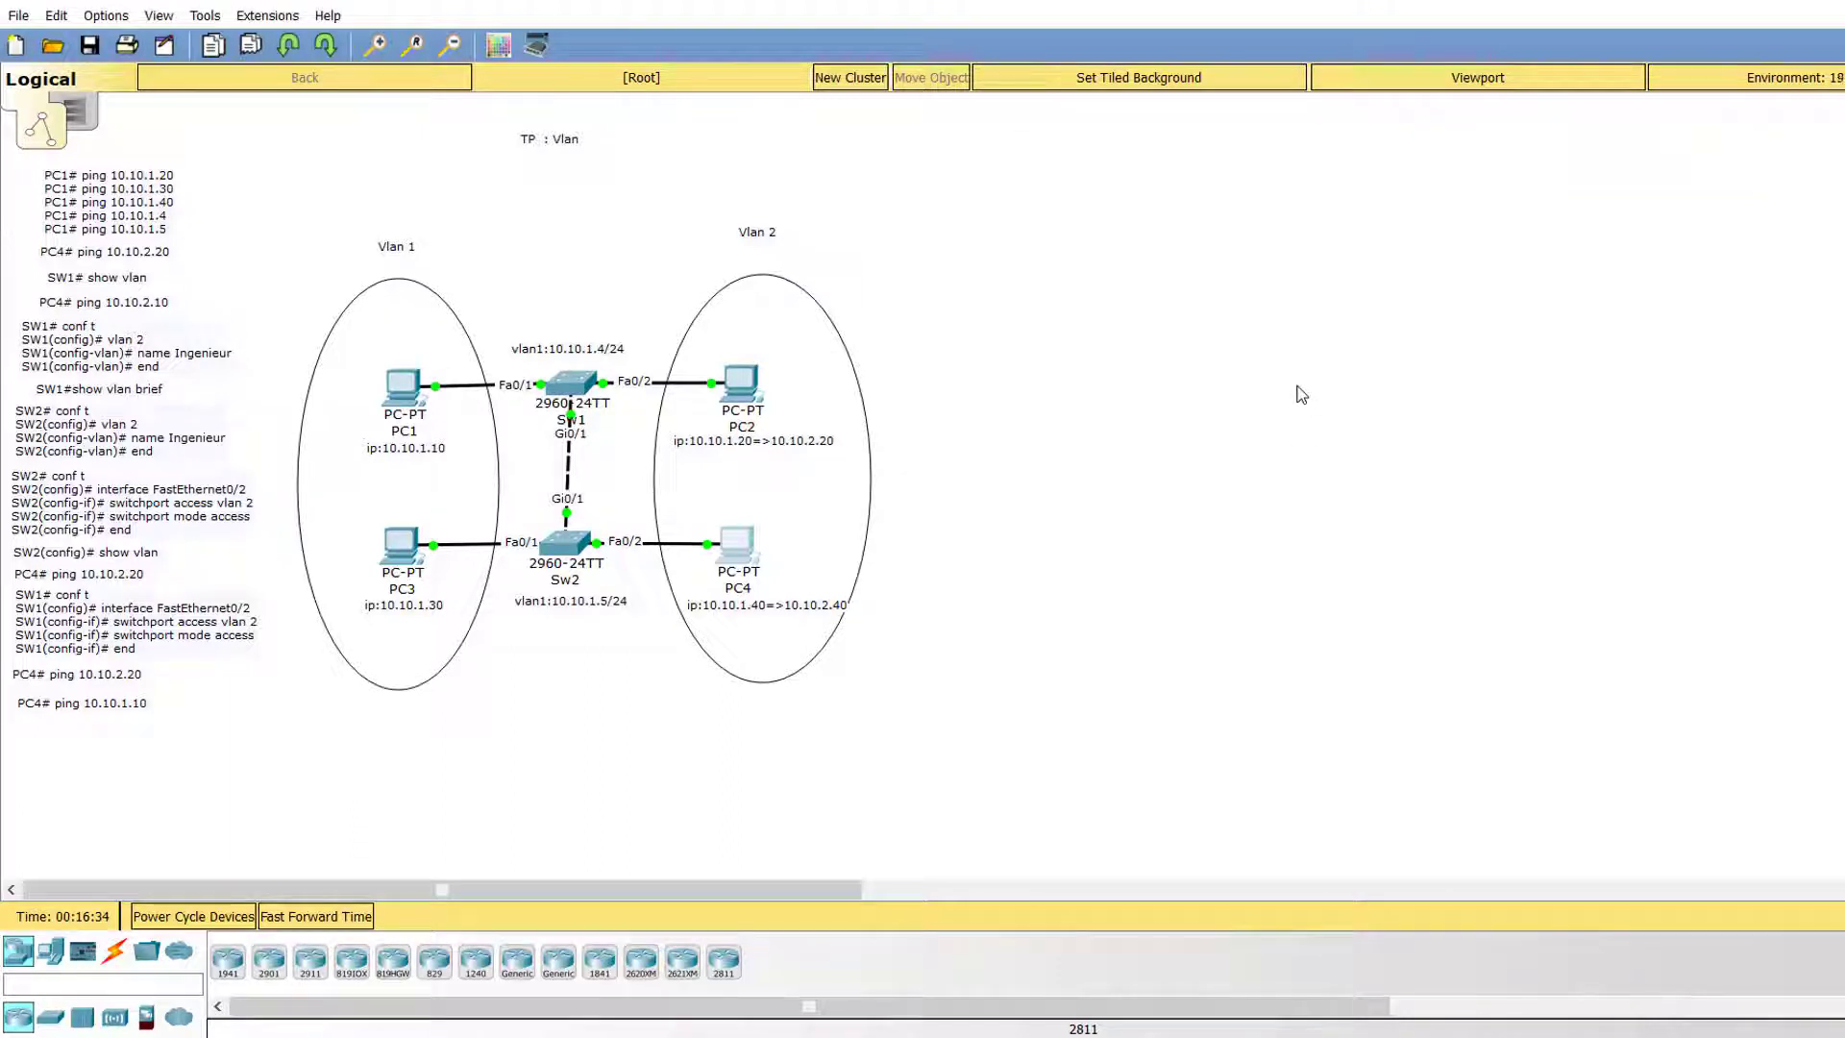
Run show vlan in the command line of switch SW1
click(570, 382)
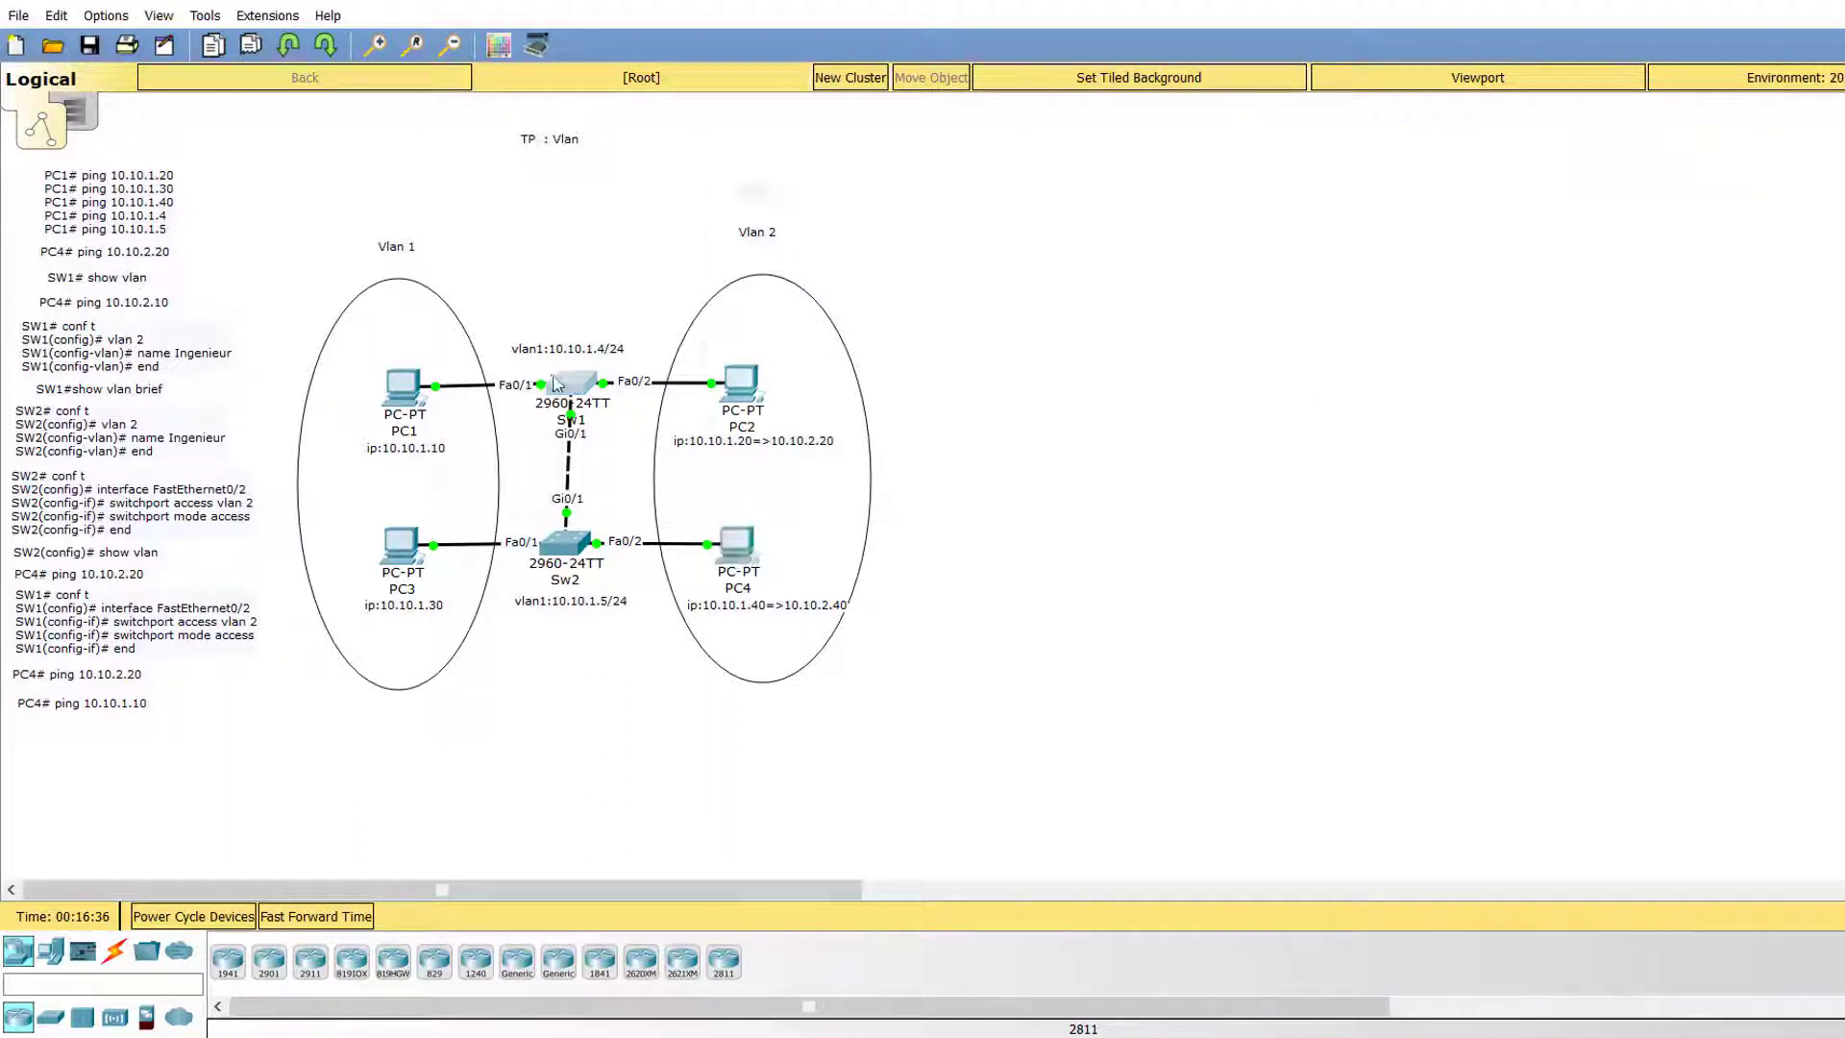
drag(877, 182, 1158, 154)
click(1162, 185)
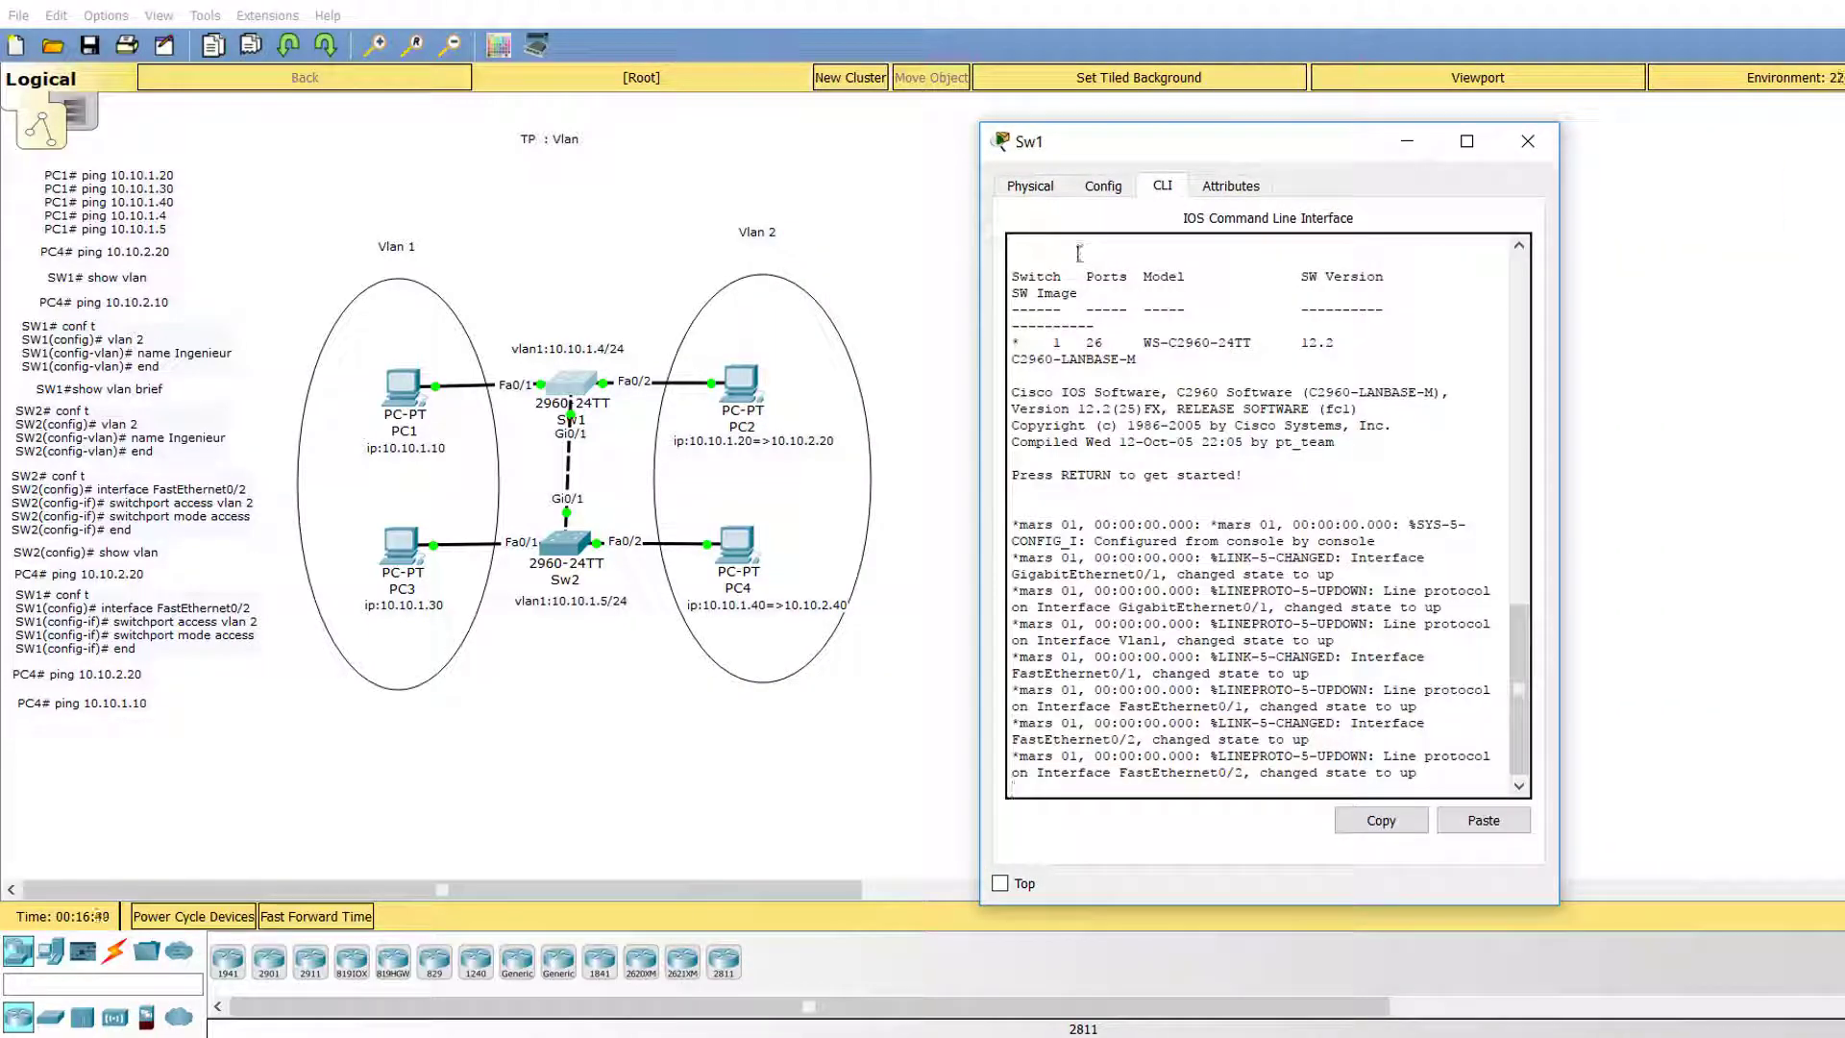
key(Return)
key(Return)
key(Return)
text(sh)
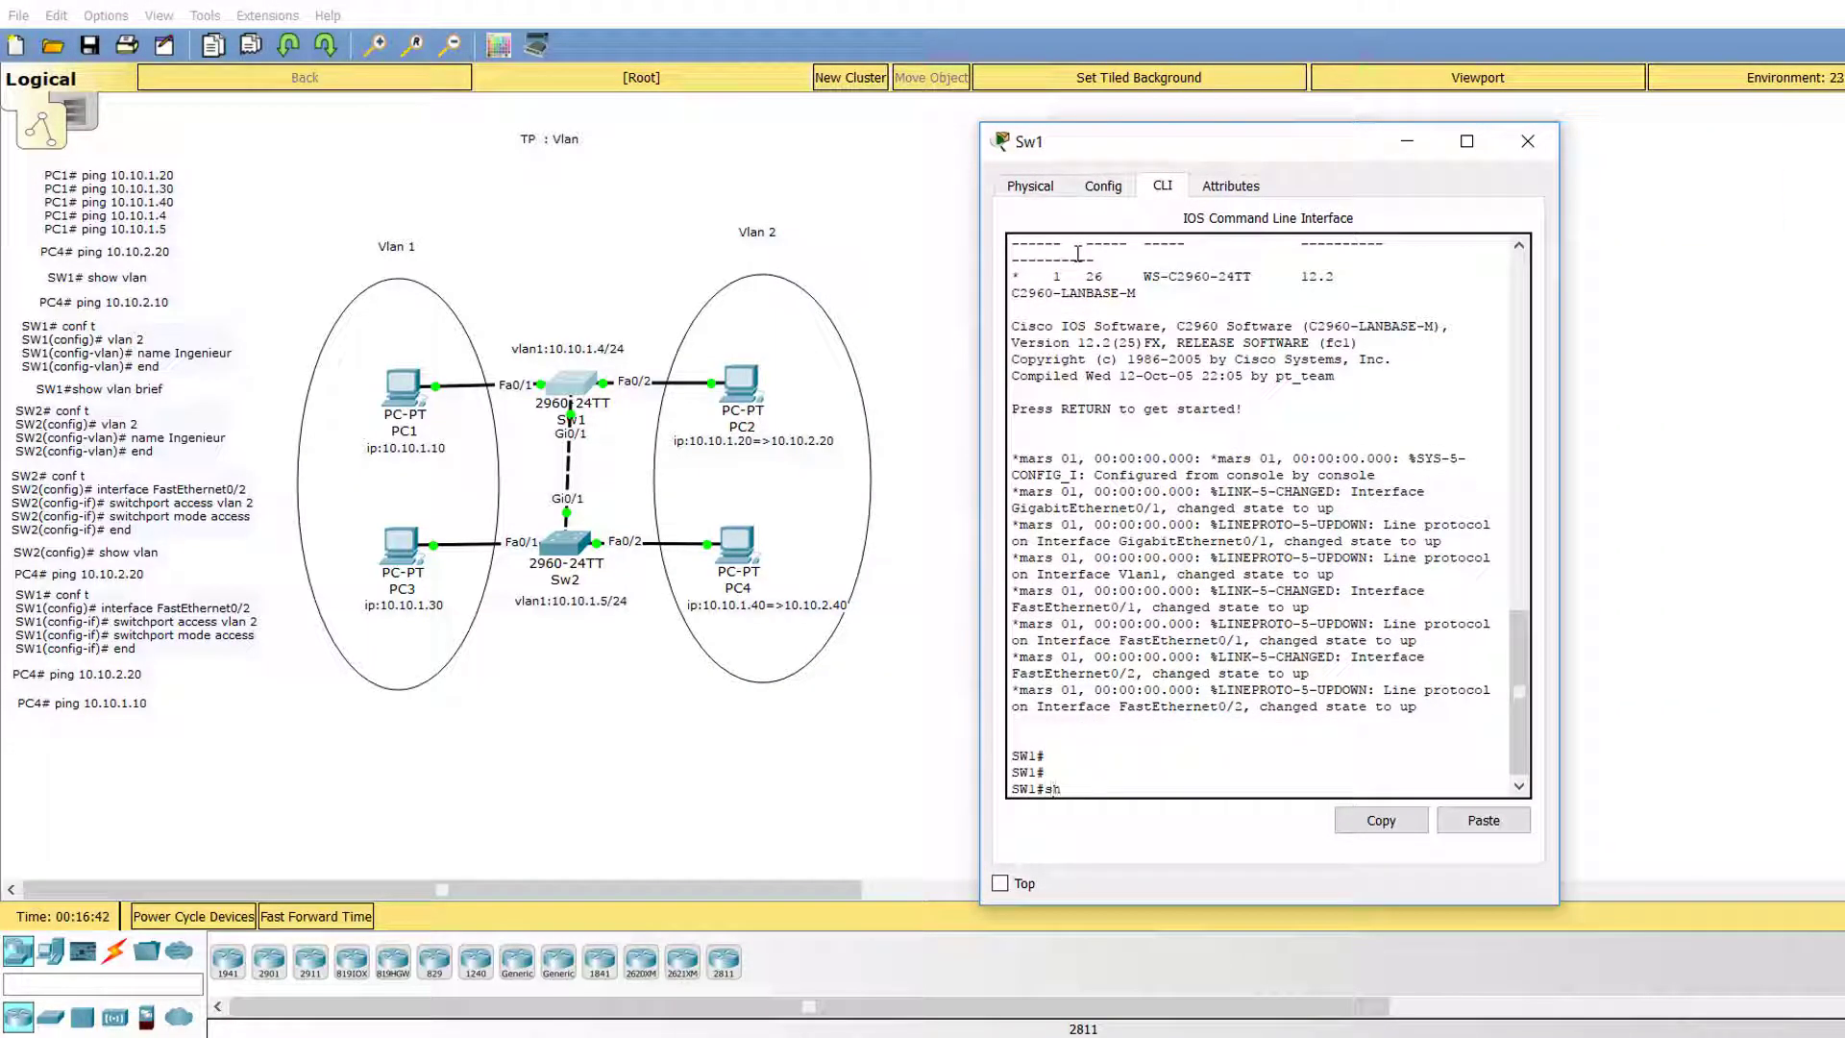
text(ow vlan)
key(Return)
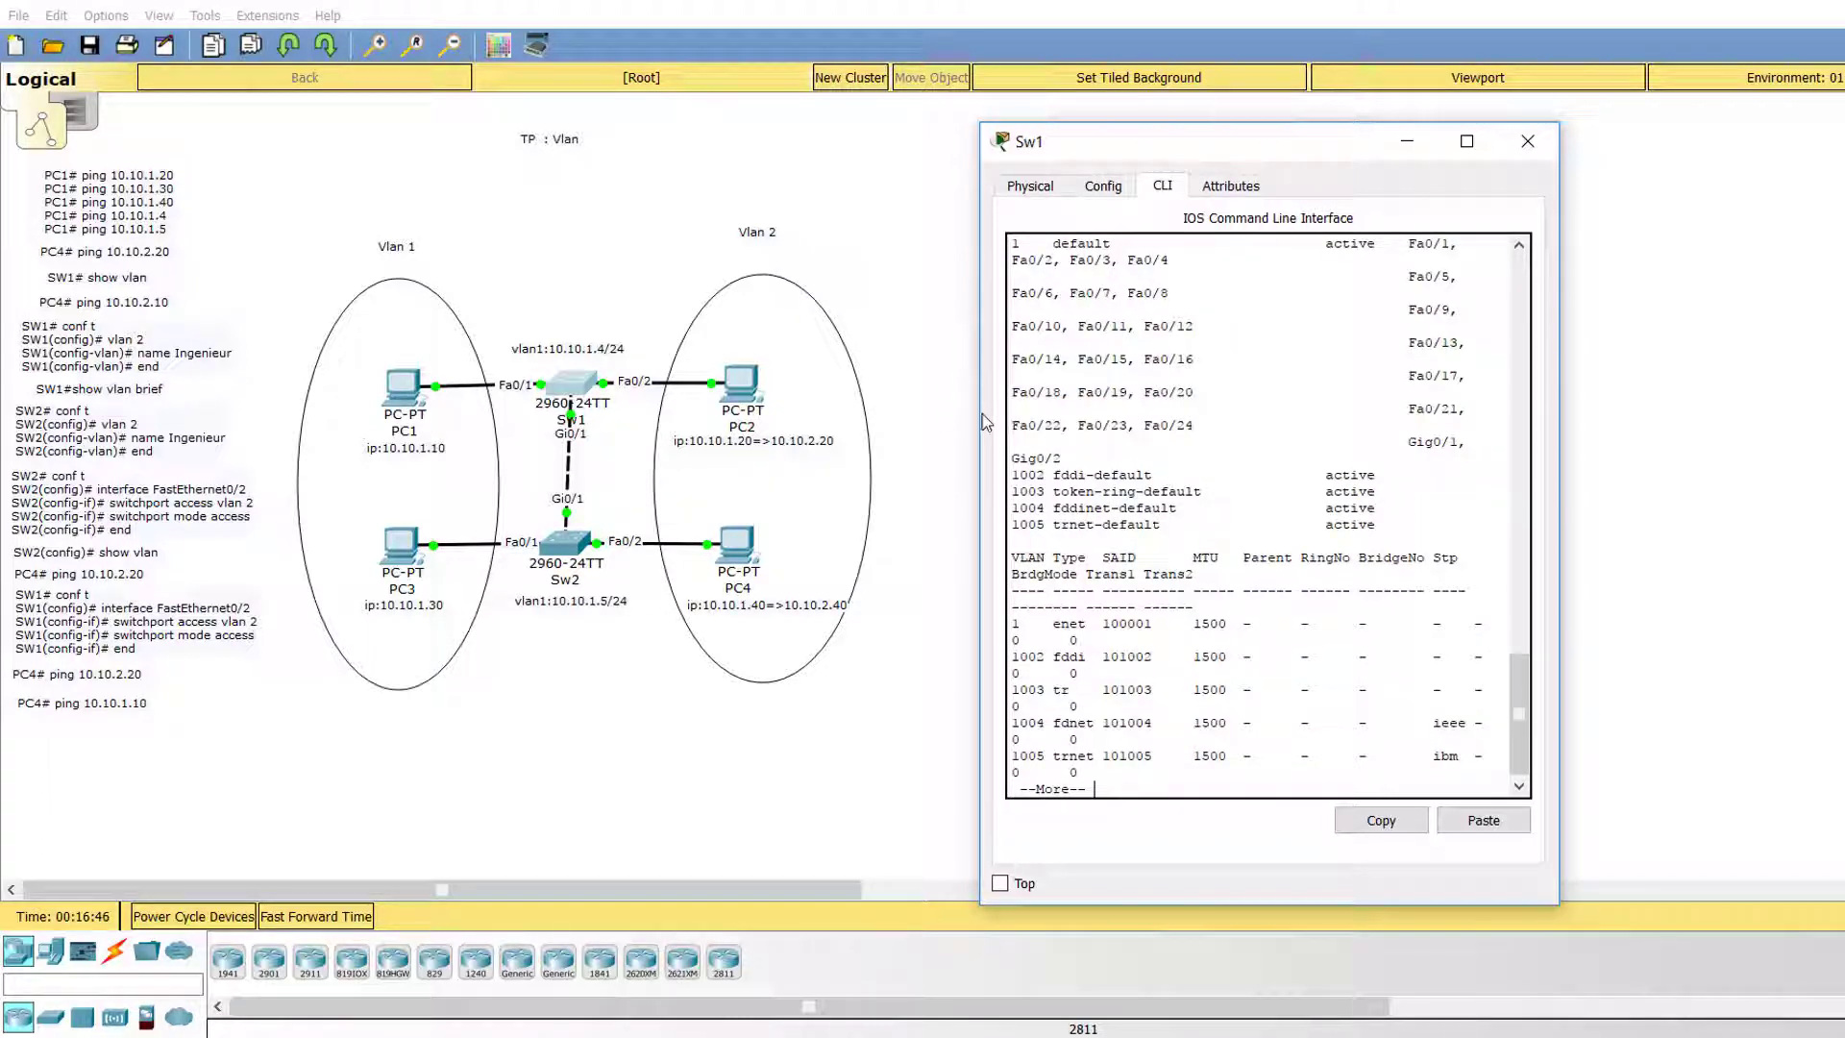
Widen SW1's window to read the VLAN table, highlight the default VLAN 1 entry, and close the window
drag(980, 419, 766, 419)
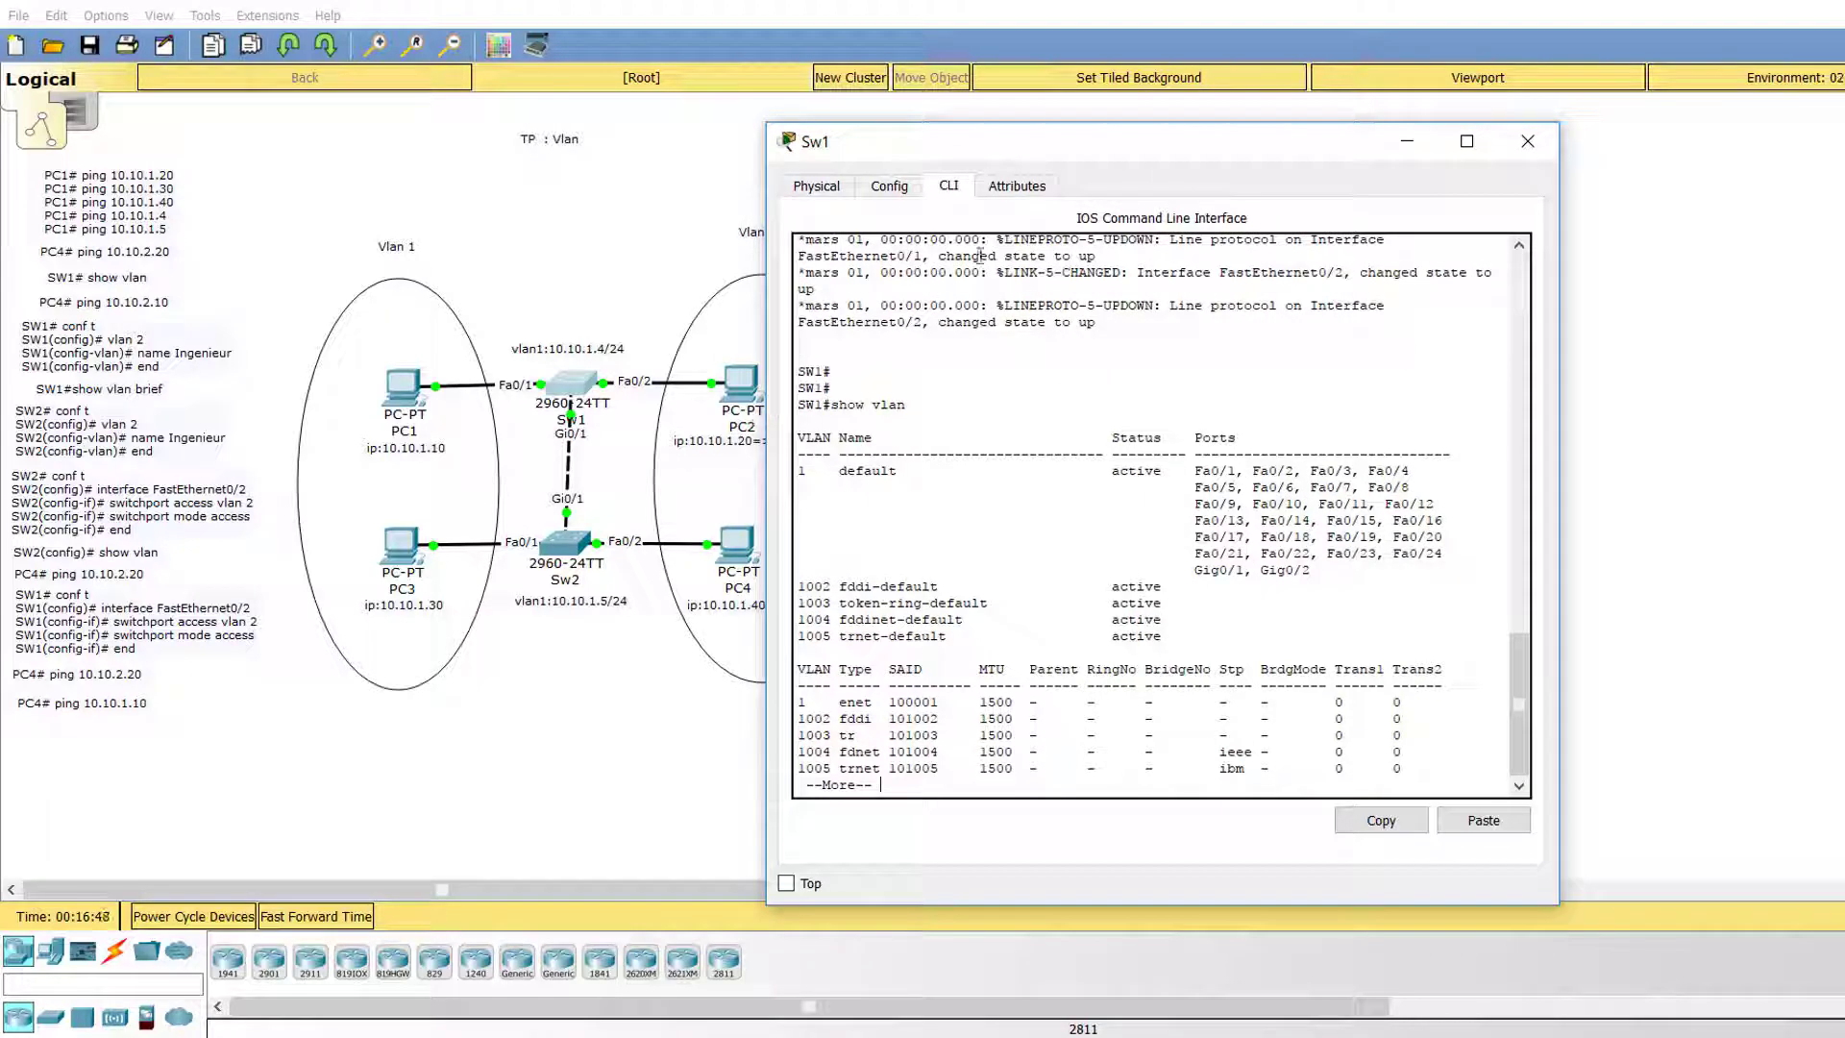
drag(1024, 157, 1144, 133)
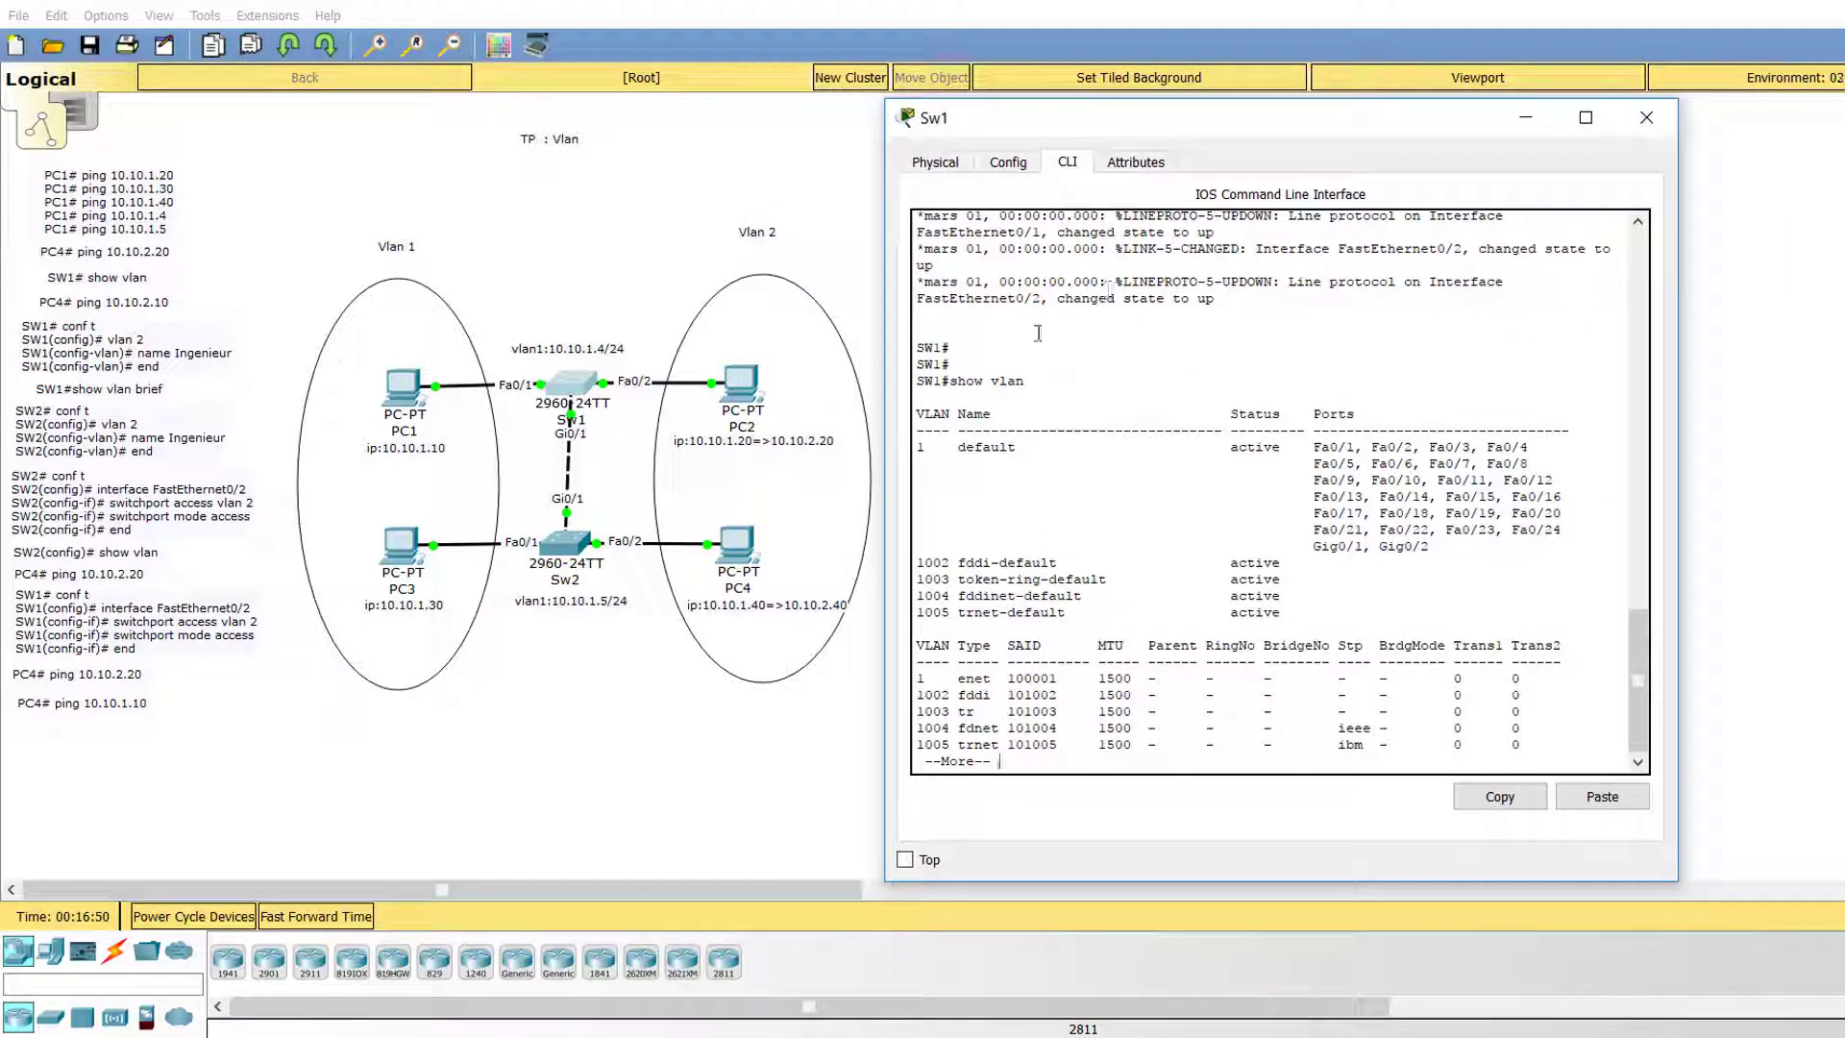
drag(1025, 443, 909, 449)
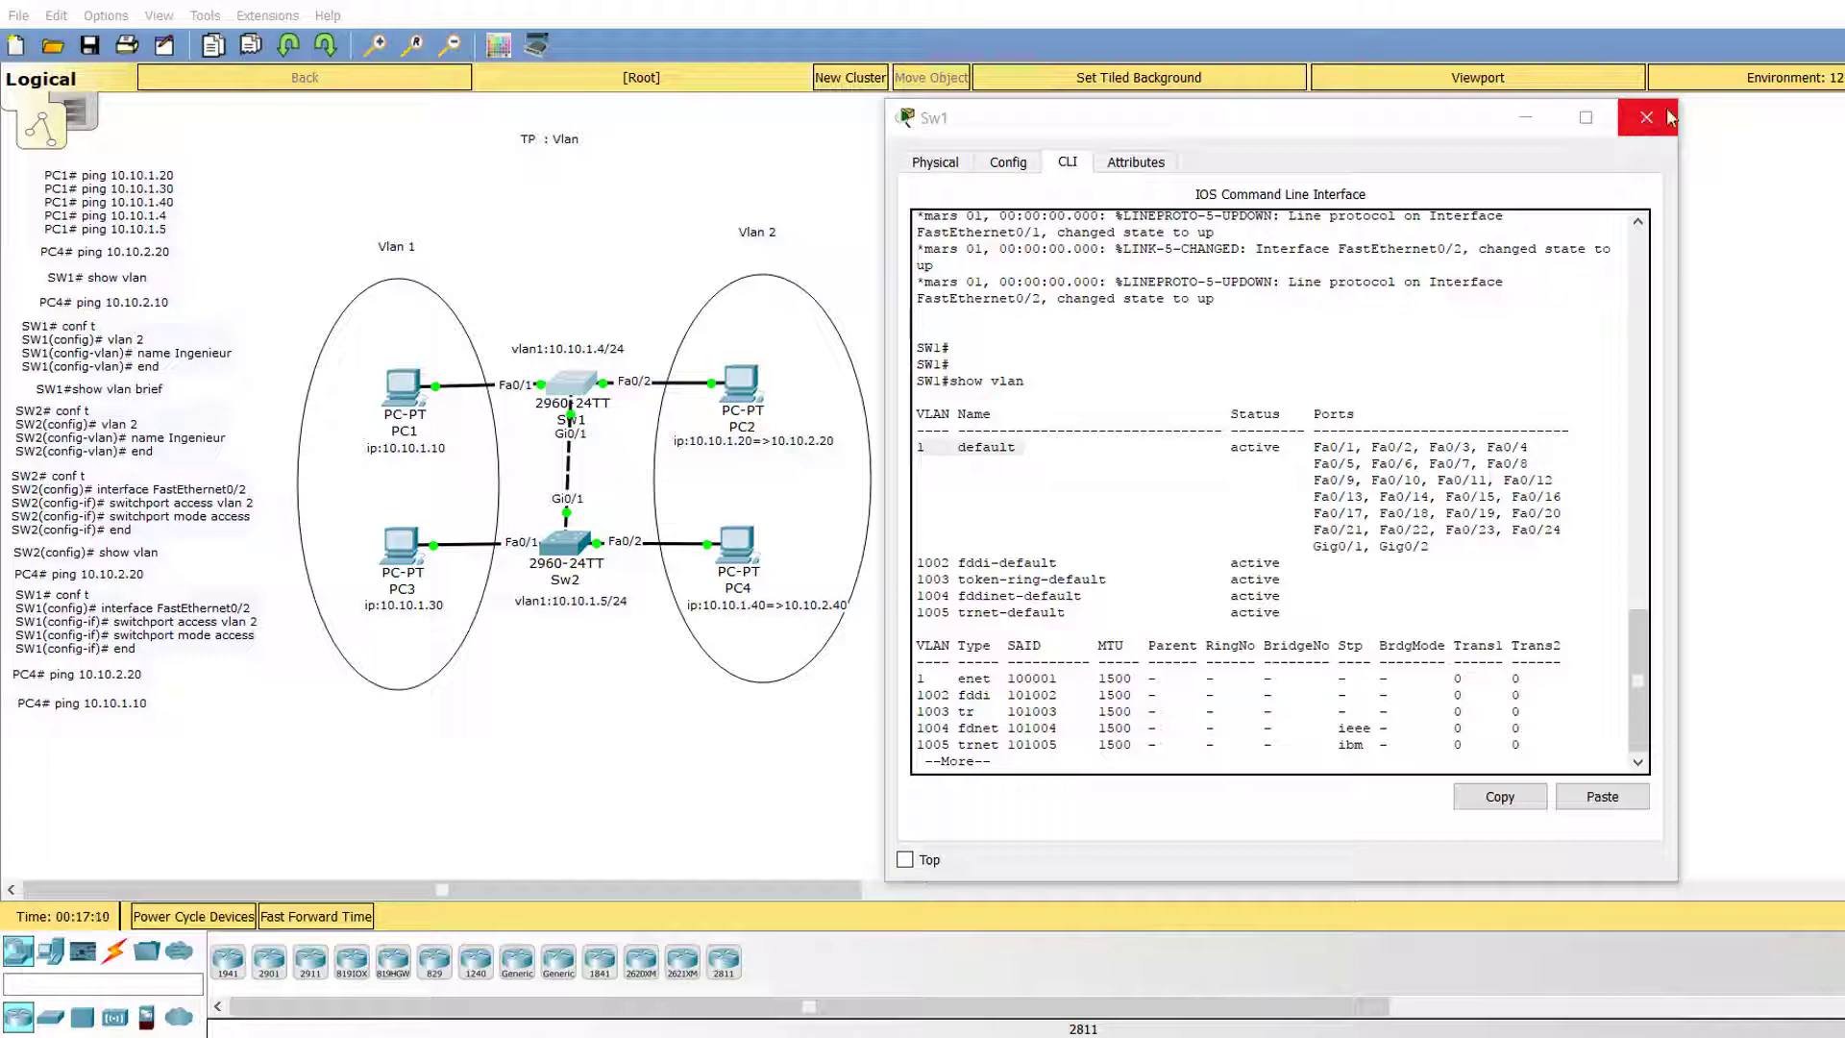
click(1646, 125)
Ping PC1 at 10.10.1.10 from PC4's command prompt and close PC4's window
click(735, 551)
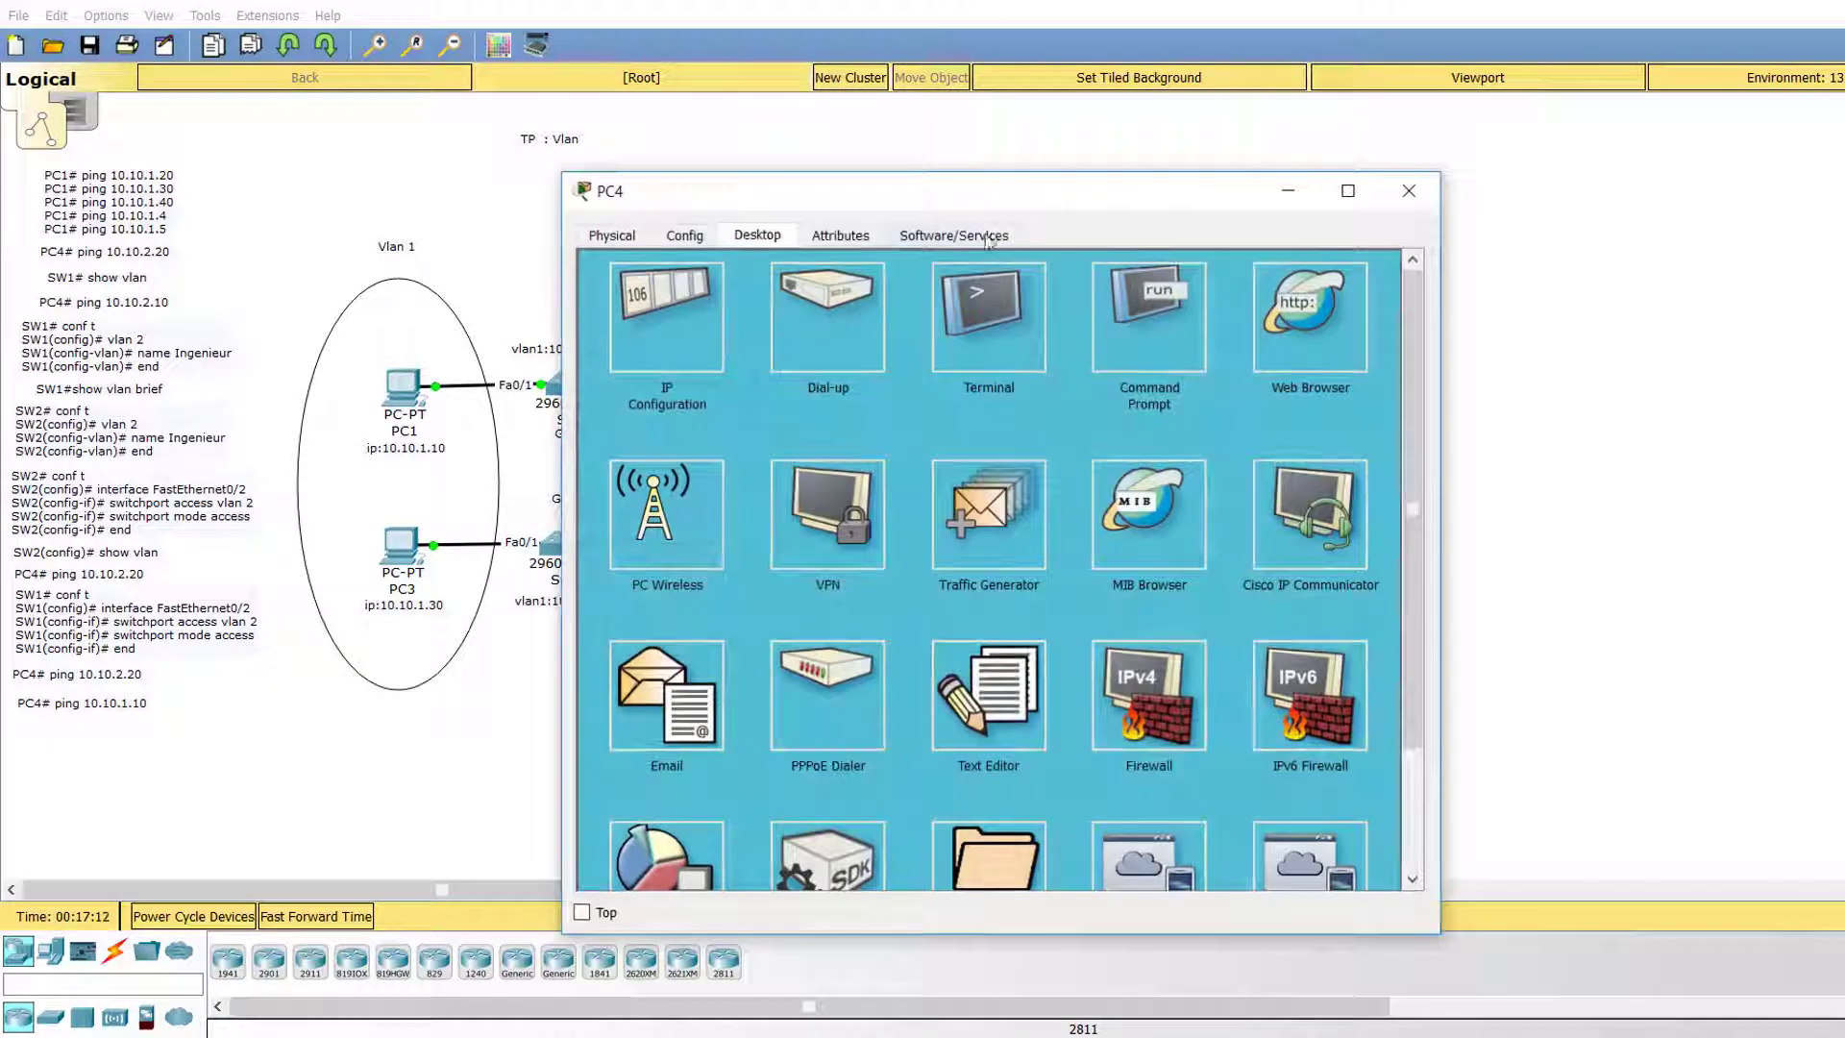
drag(993, 197, 1298, 154)
click(1451, 262)
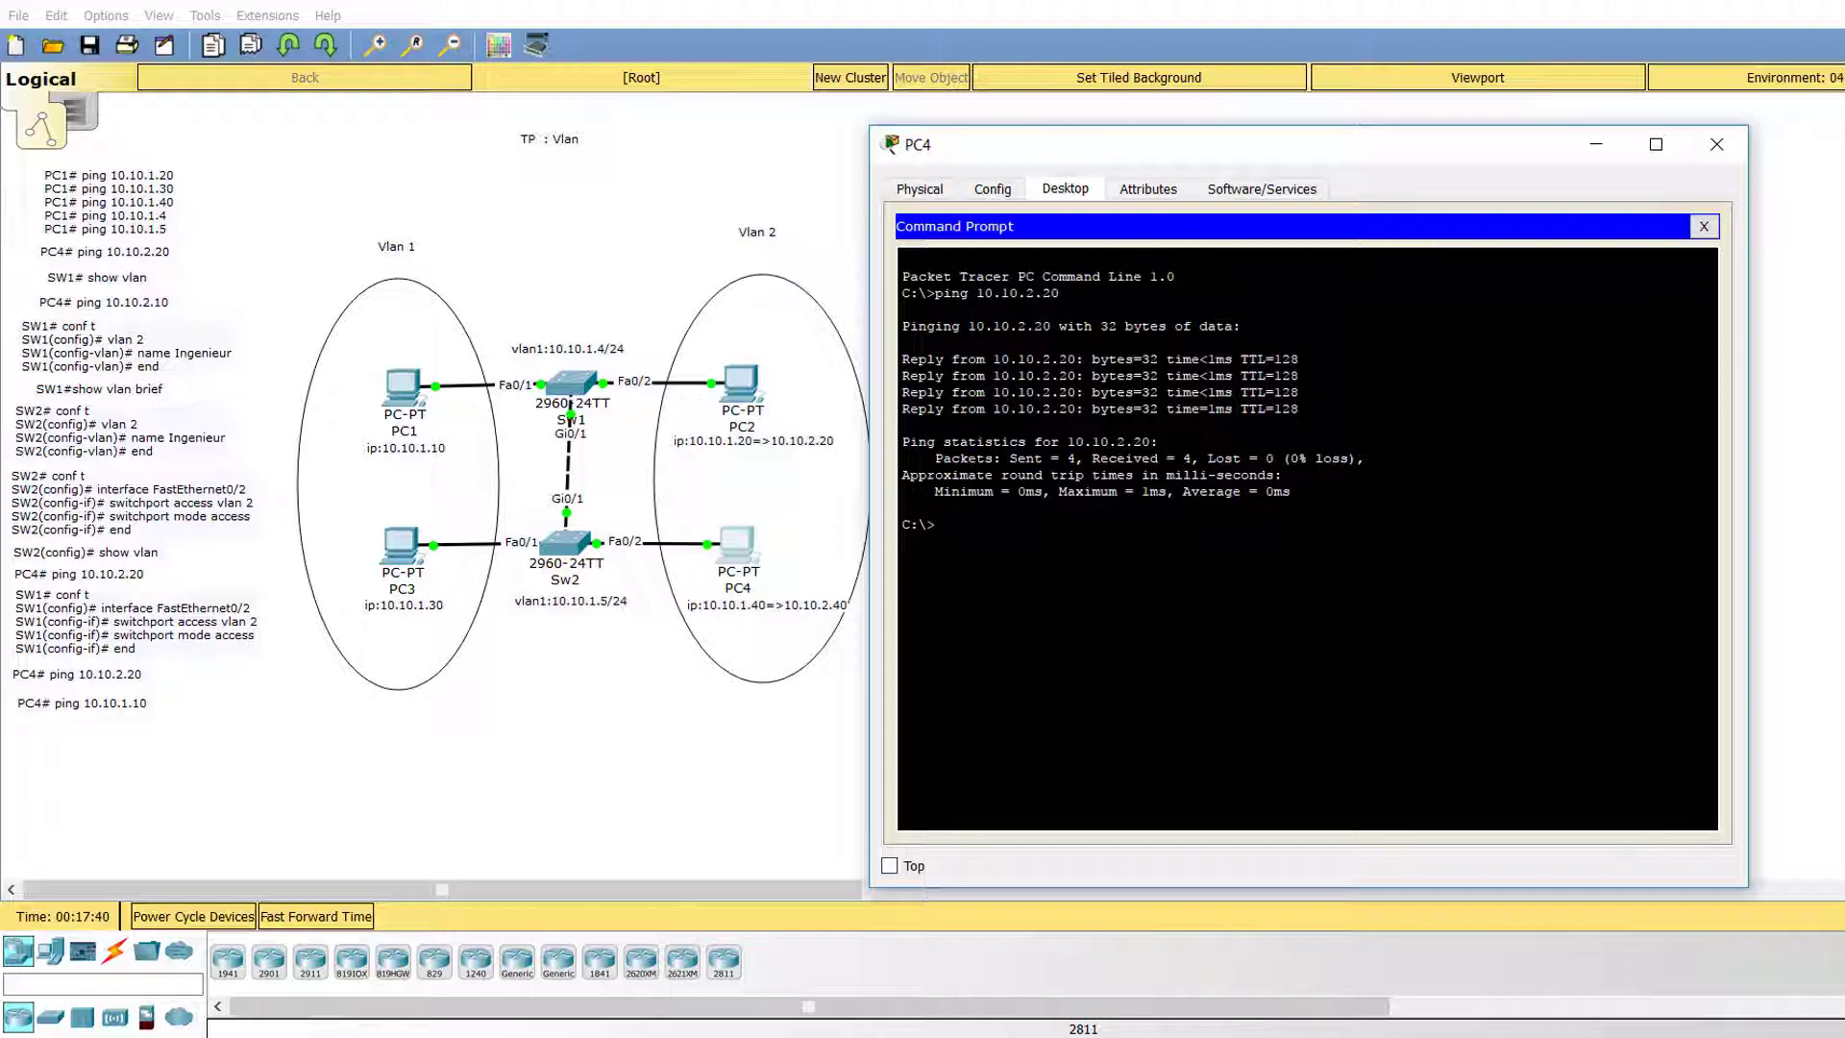
text(ping 10.10.1.10)
key(Return)
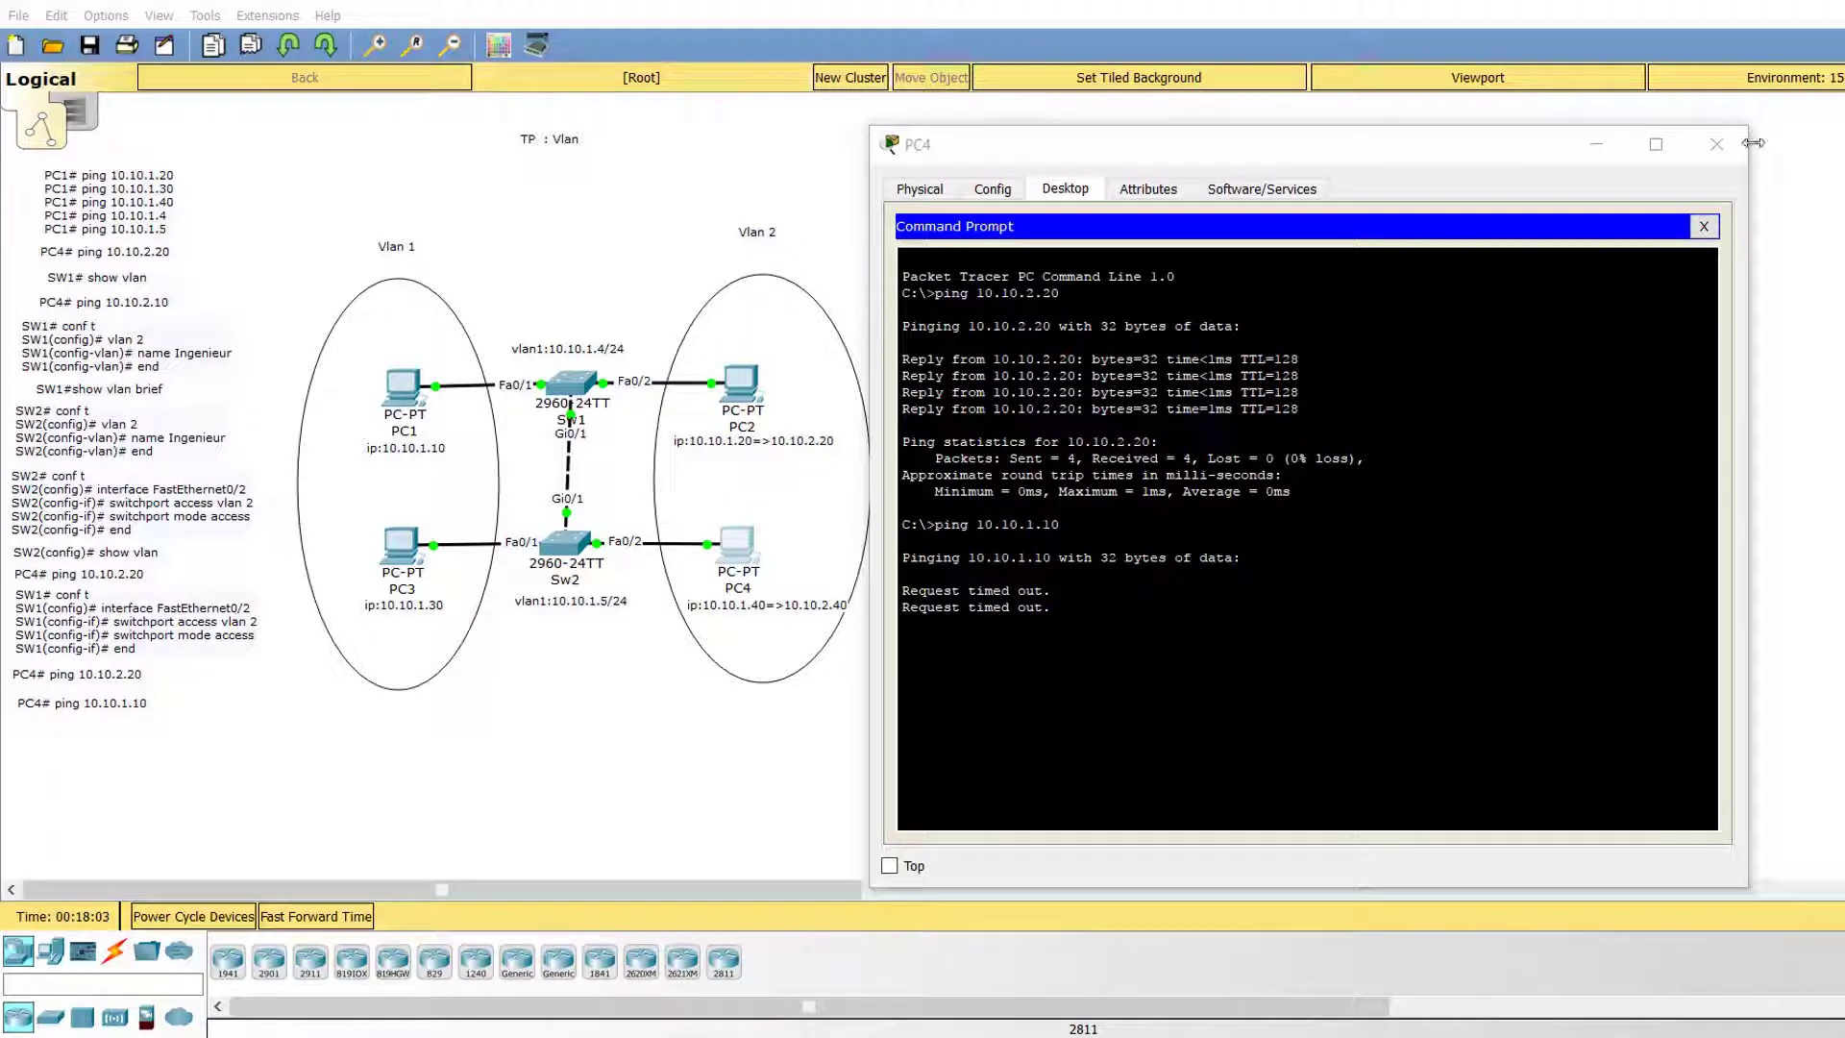
click(1716, 145)
Open the command line of switch SW1 and move its window clear of the topology
click(567, 396)
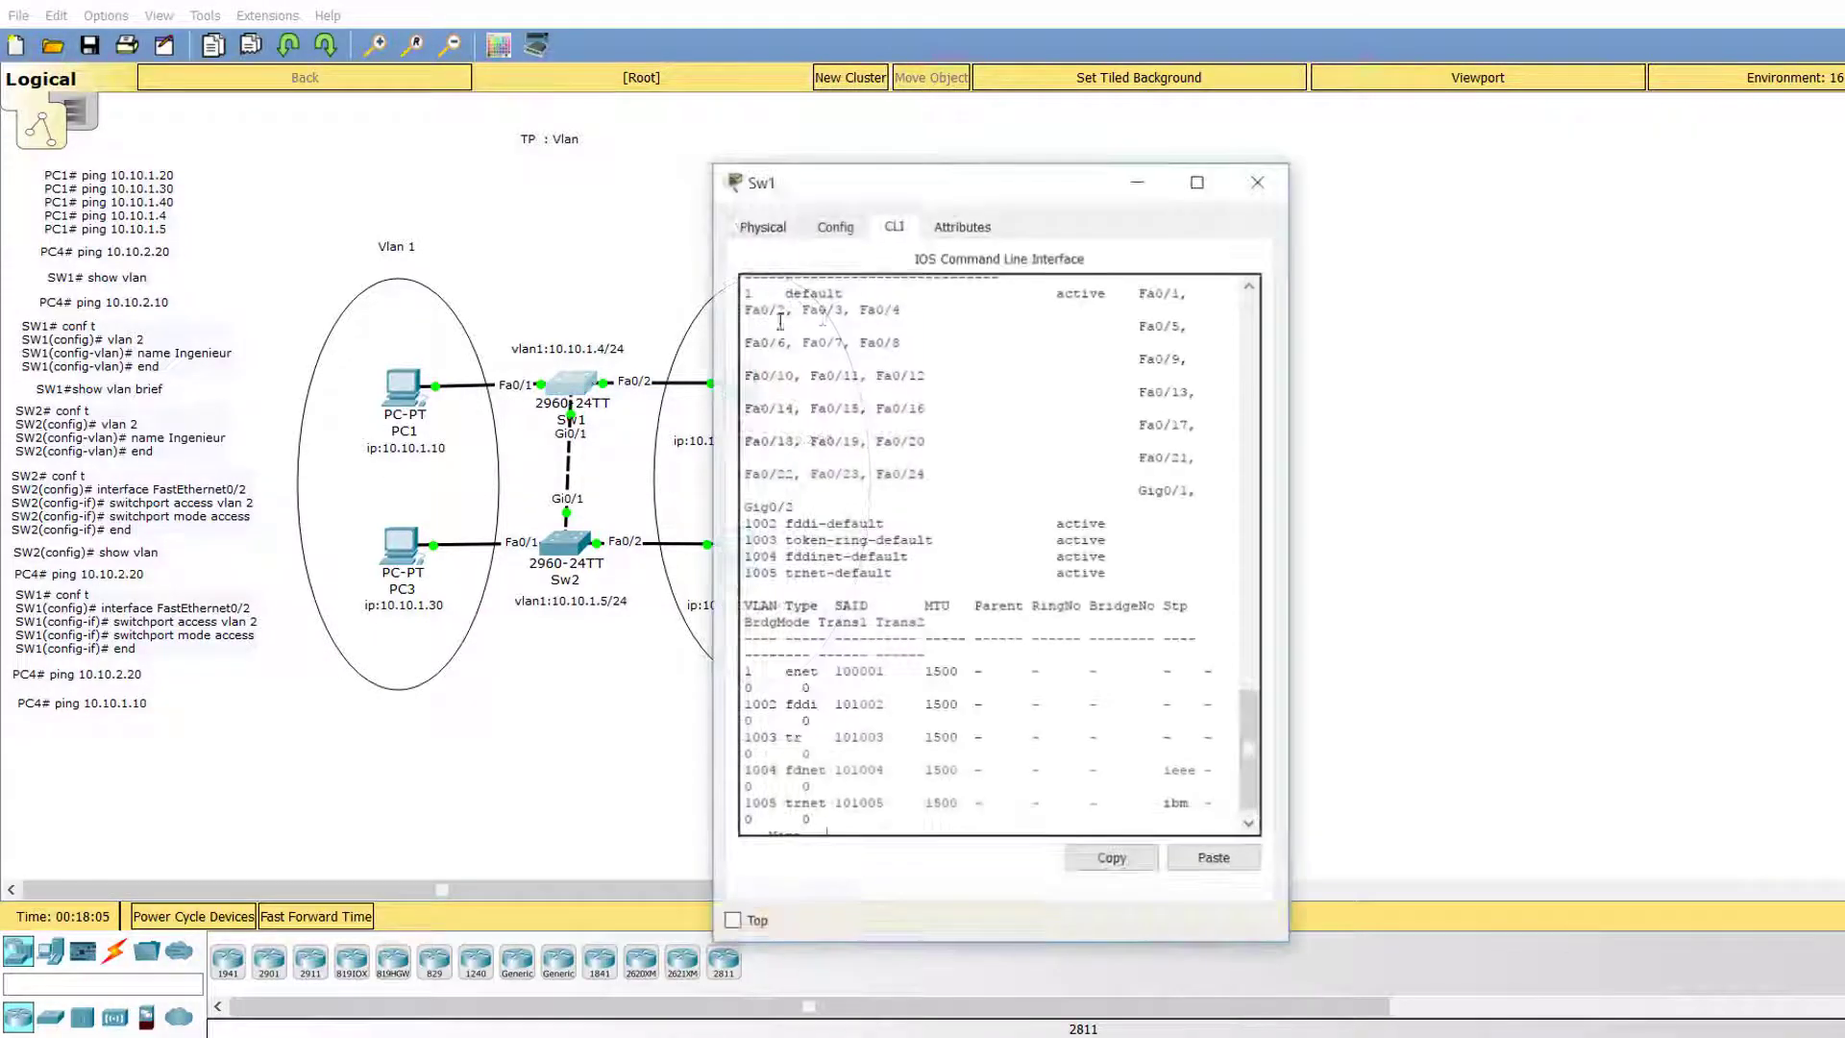
drag(921, 192, 1129, 123)
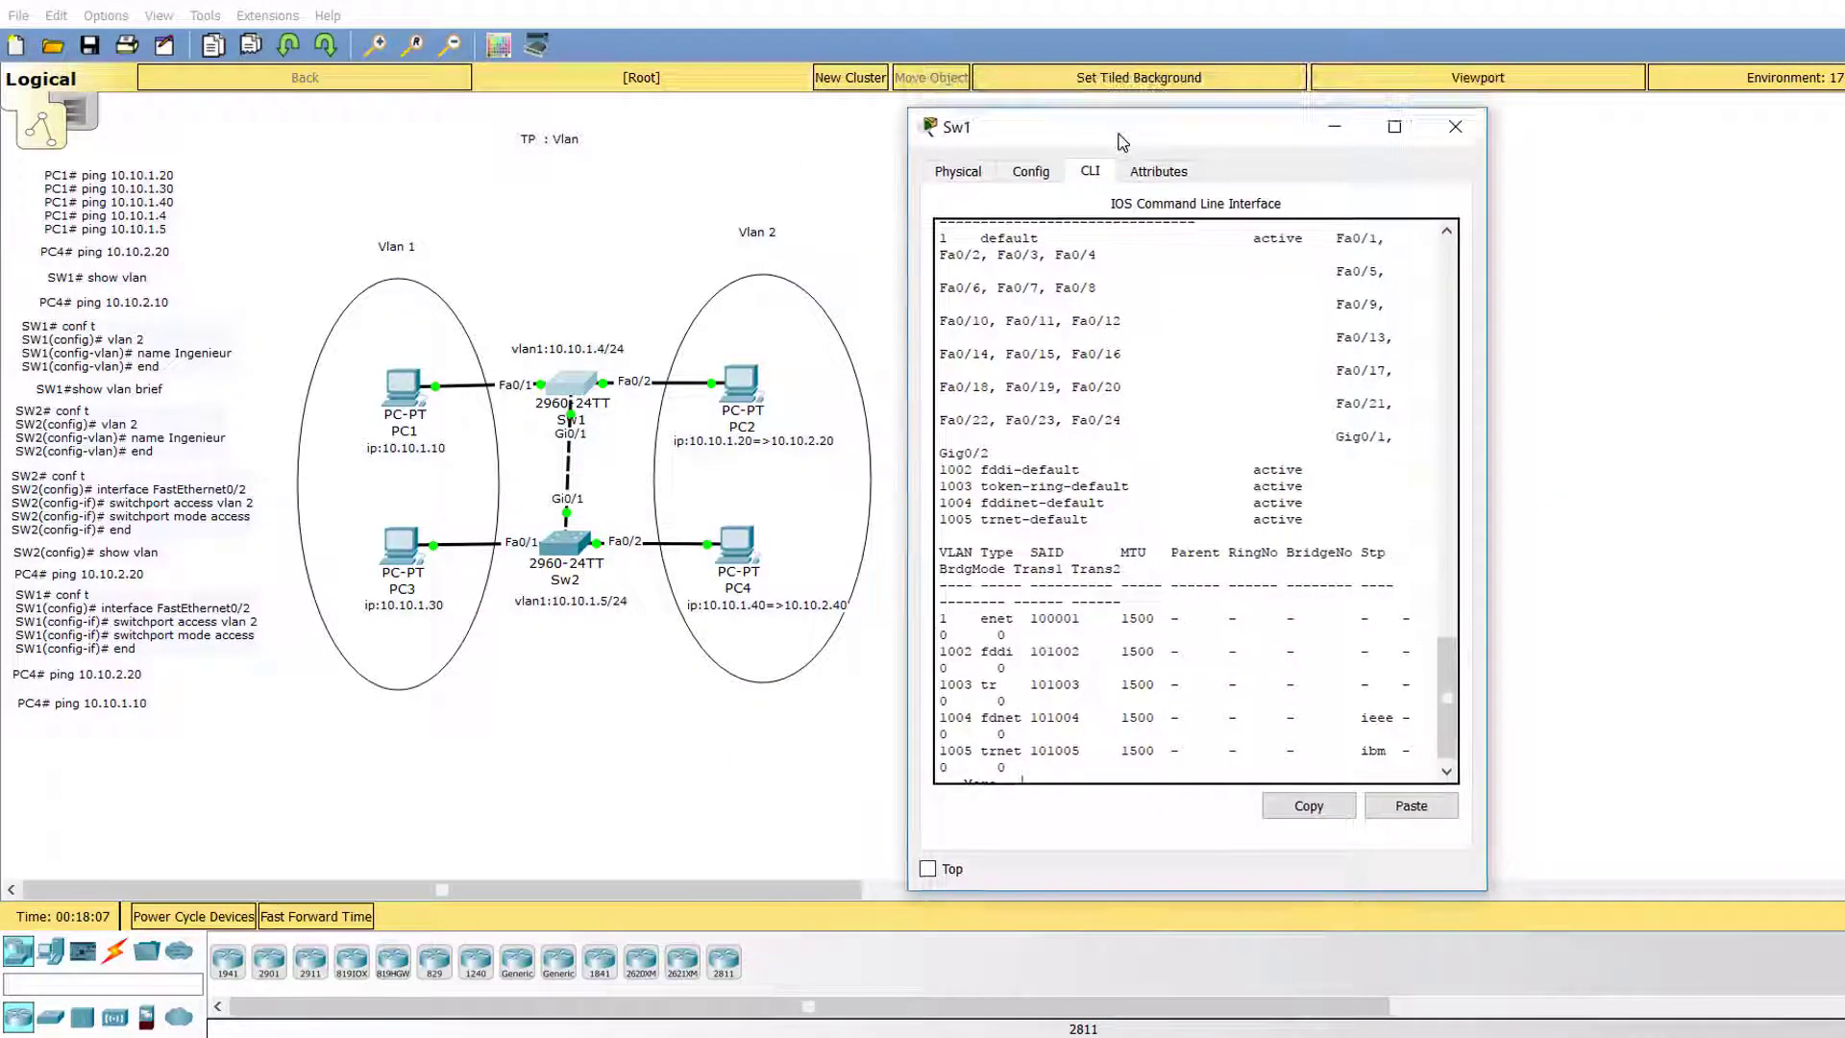